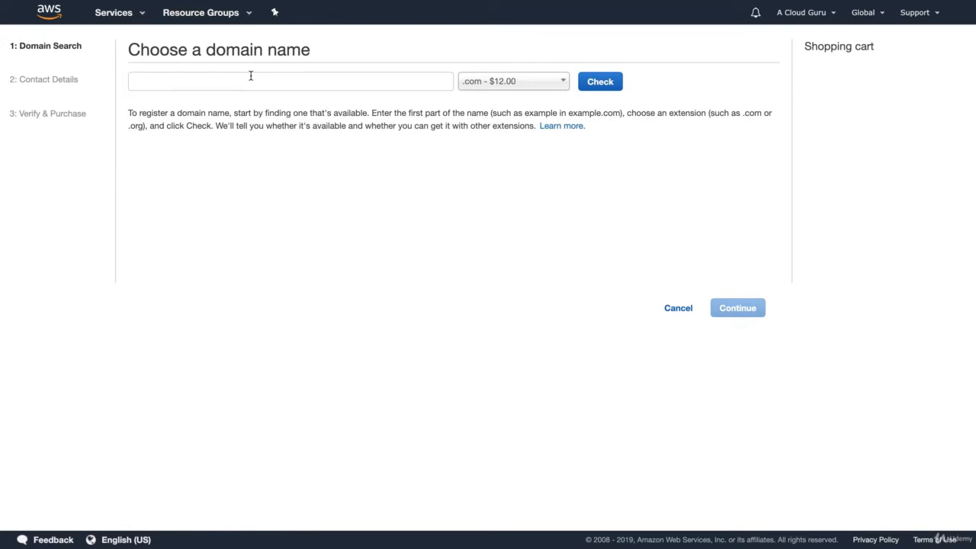
Check availability of hellocloudgurus2019 with the .com extension, add that domain to the cart and continue to the contact details
left_click(251, 76)
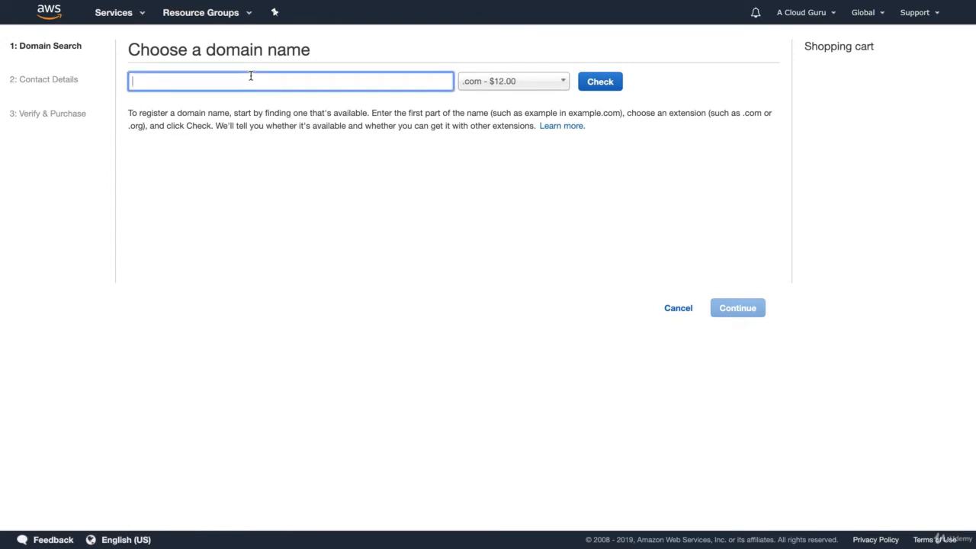
type("hellocloudgurus2019")
left_click(610, 87)
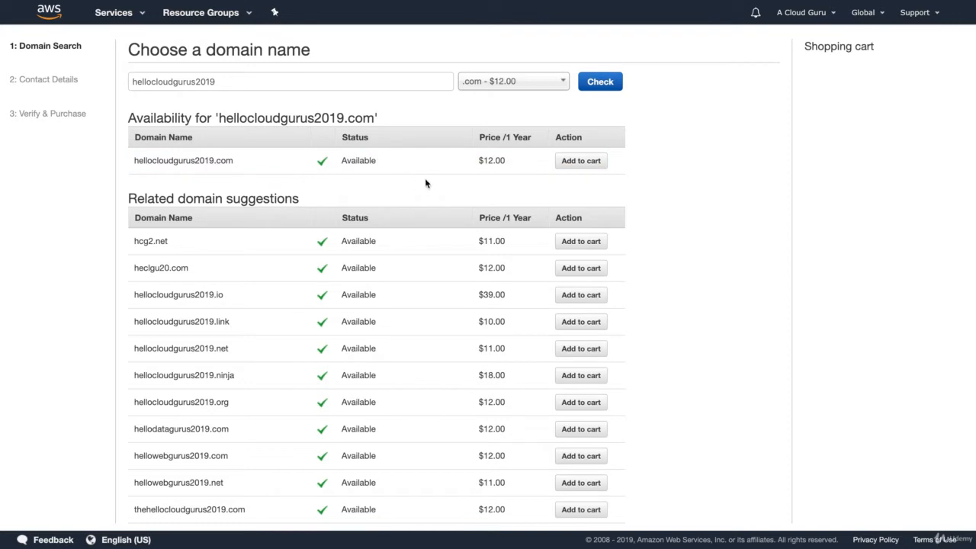
left_click(571, 164)
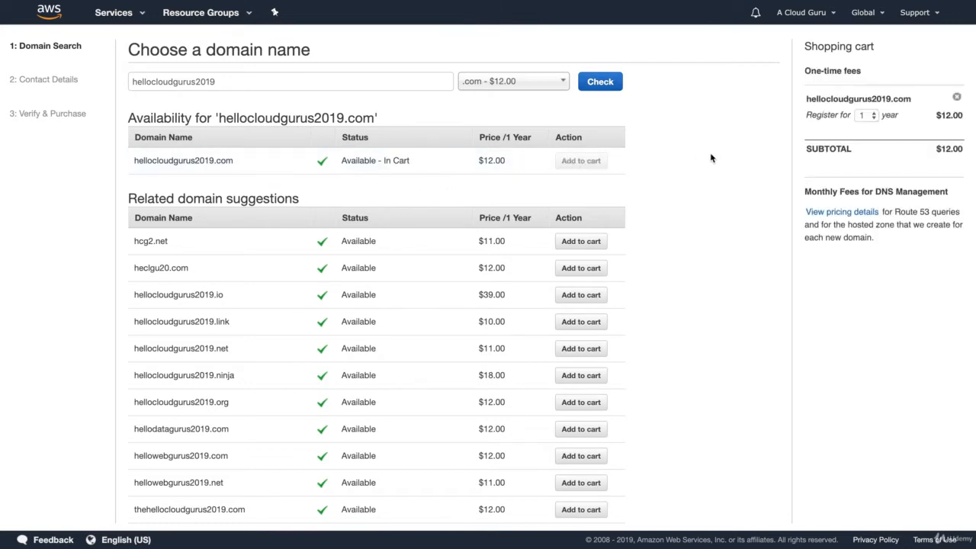
scroll(710, 158, "down", 2)
left_click(737, 501)
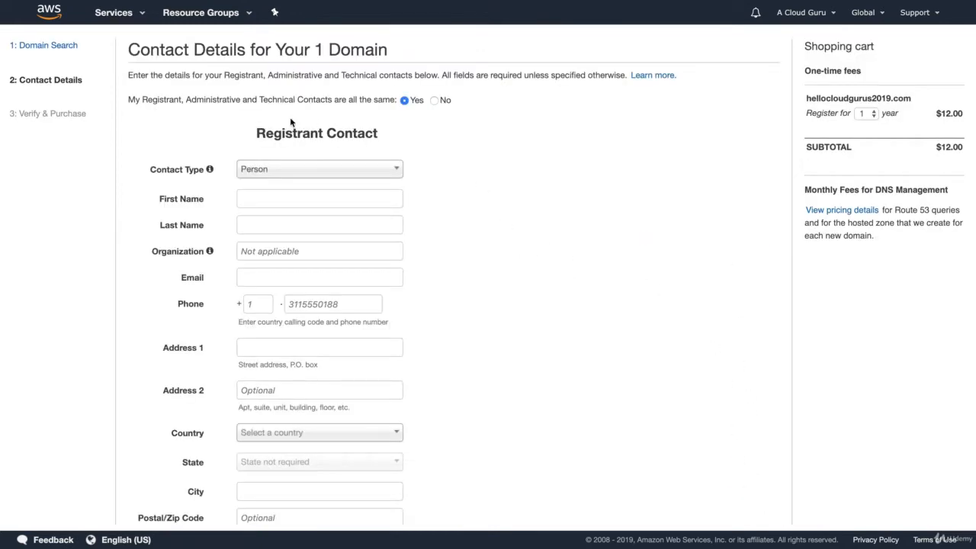
Go through the registrant contact form, accept the AWS Domain Name Registration Agreement and complete the domain purchase
scroll(291, 122, "down", 1)
scroll(291, 122, "down", 3)
scroll(291, 124, "up", 4)
scroll(463, 173, "down", 4)
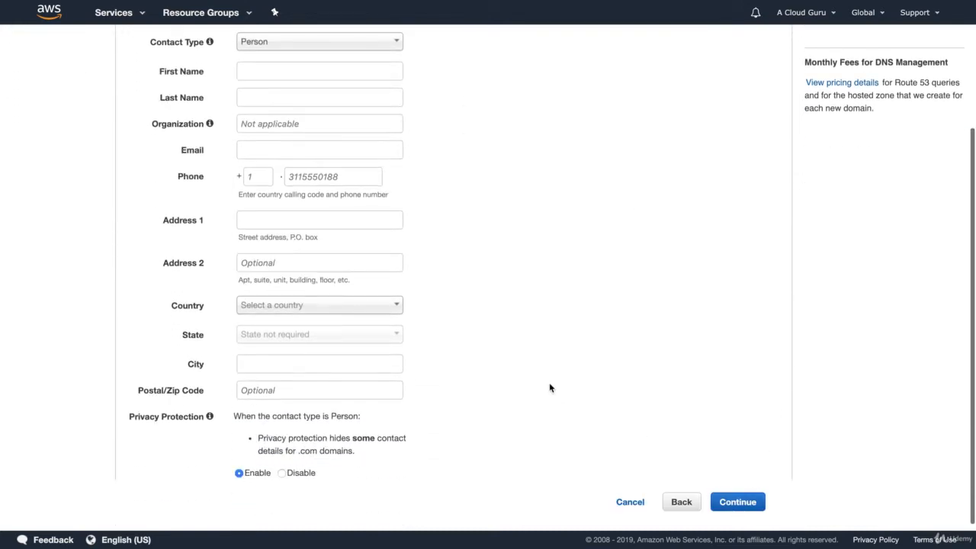
scroll(525, 394, "up", 4)
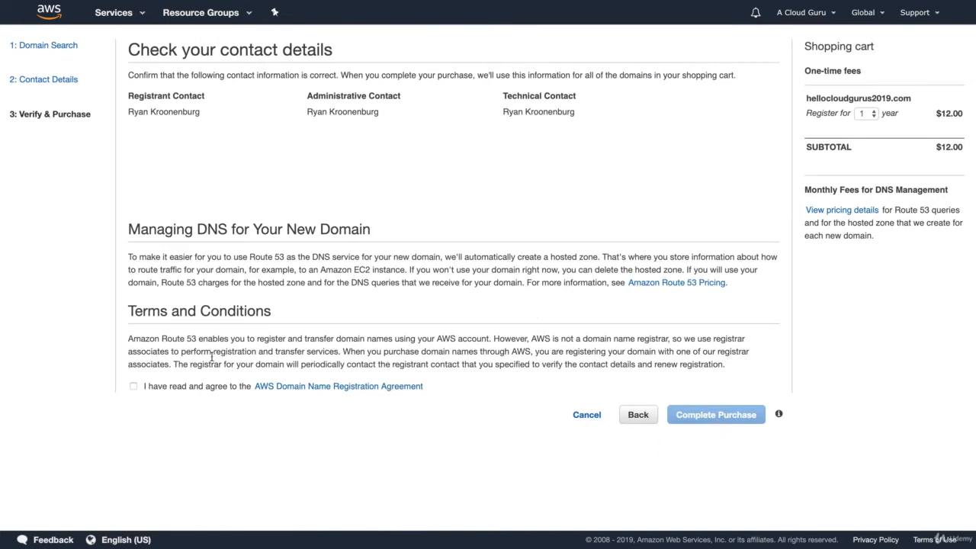
left_click(133, 387)
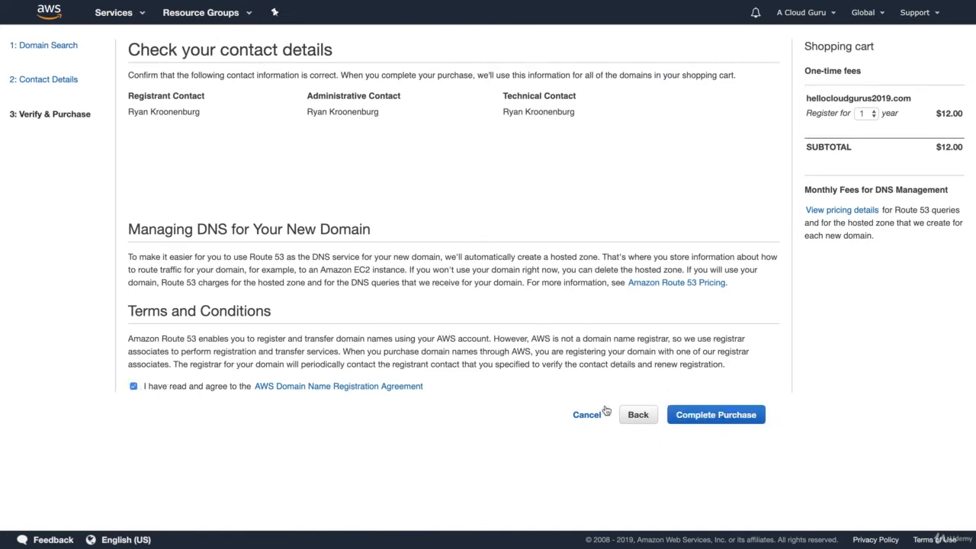
left_click(701, 419)
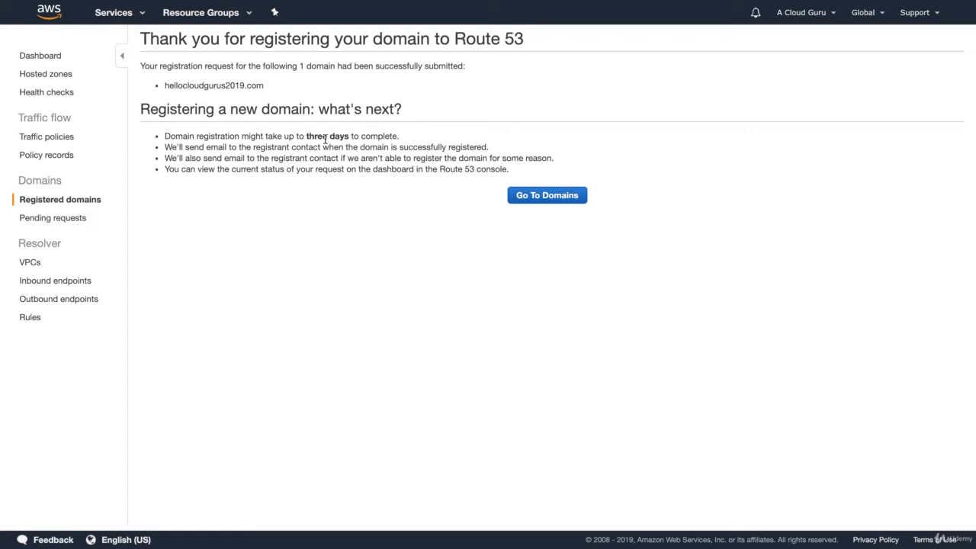
Check the registration status of hellocloudgurus2019.com and view the details of its hosted zone
left_click(568, 200)
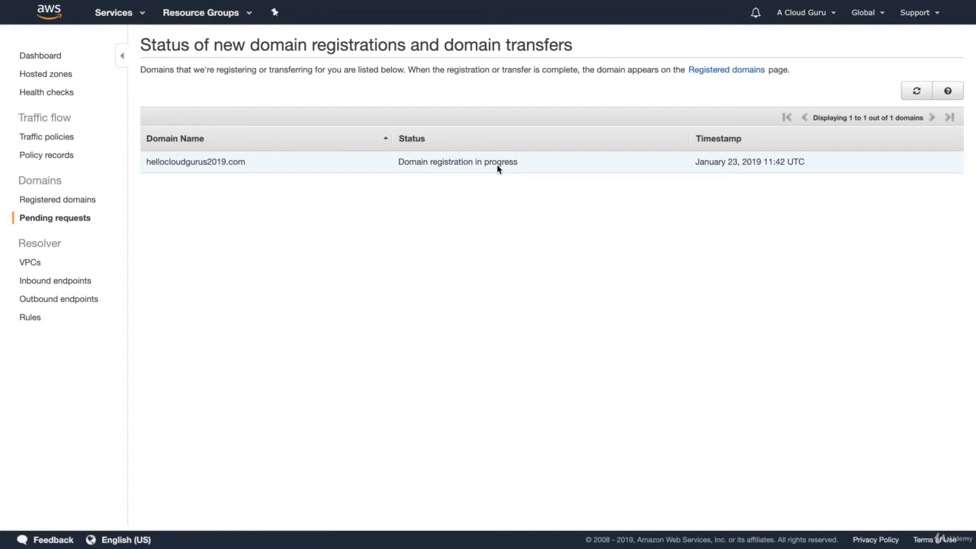
left_click(75, 202)
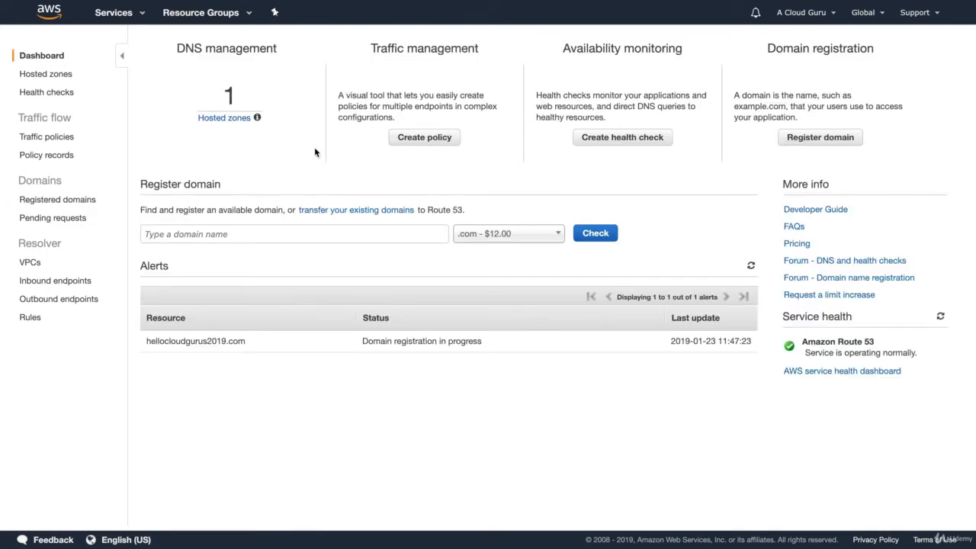
key("super+r")
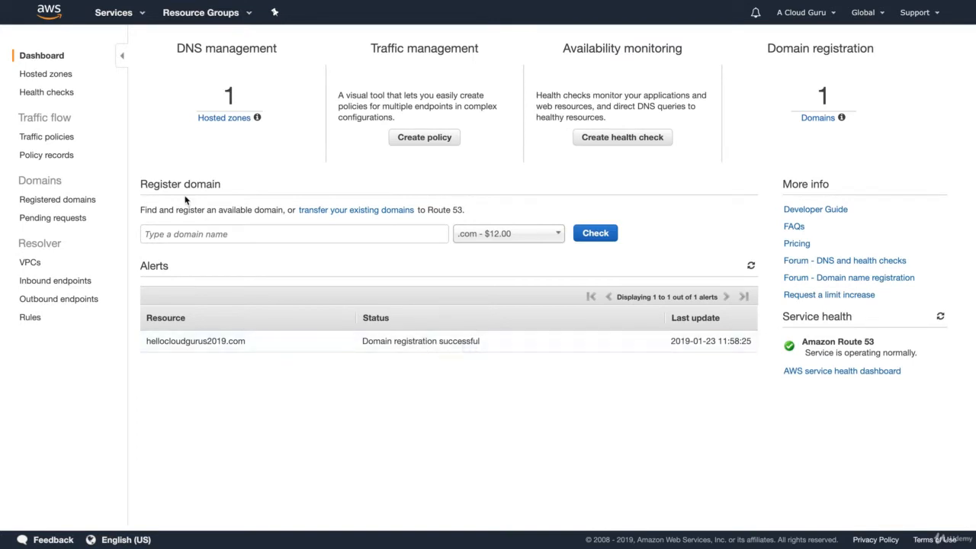
left_click(226, 119)
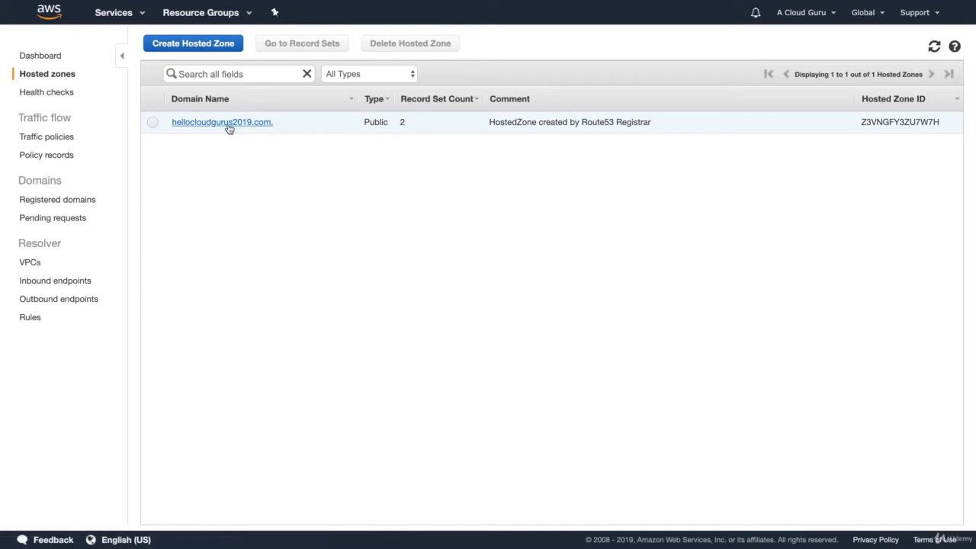
left_click(152, 123)
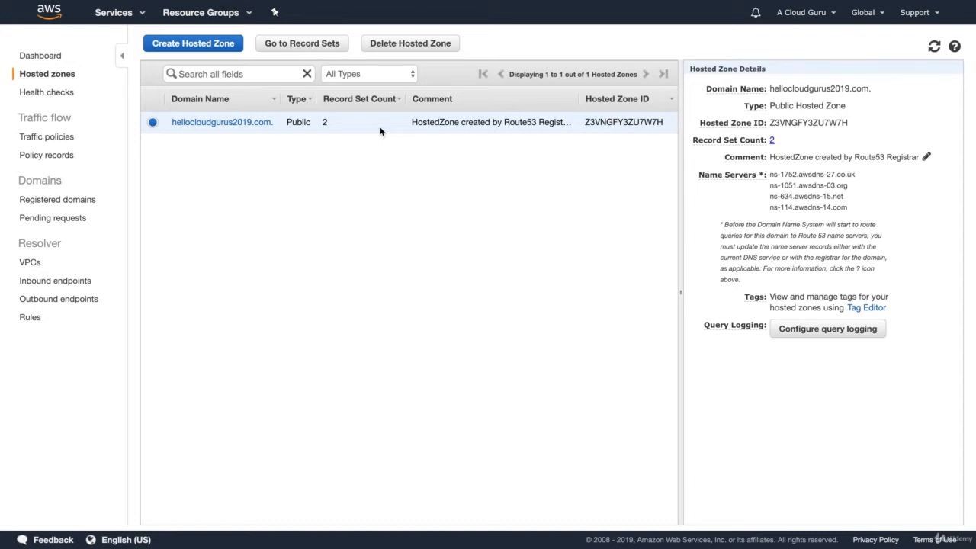
Start launching an EC2 instance from the 64-bit (x86) Amazon Linux 2 AMI with type t2.micro, and expand its advanced details
left_click(118, 13)
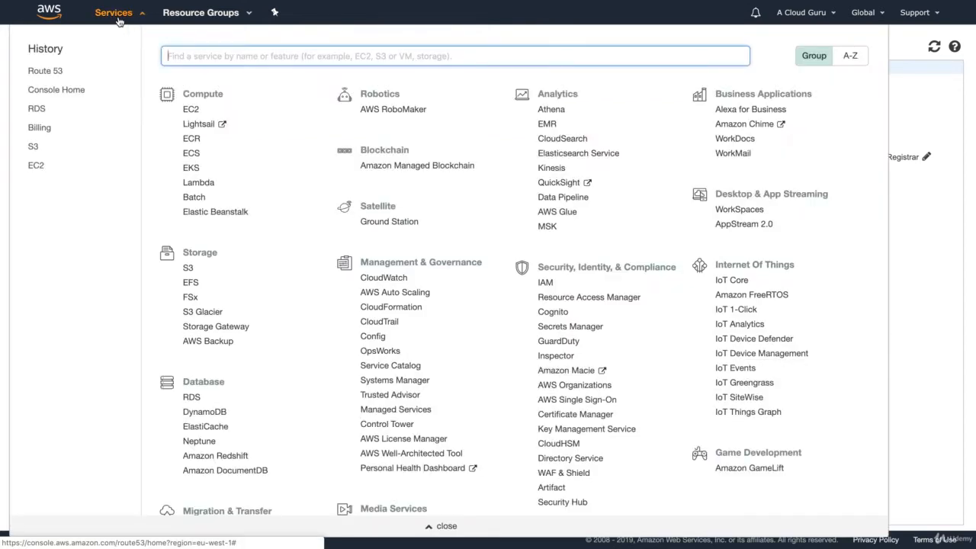
left_click(194, 121)
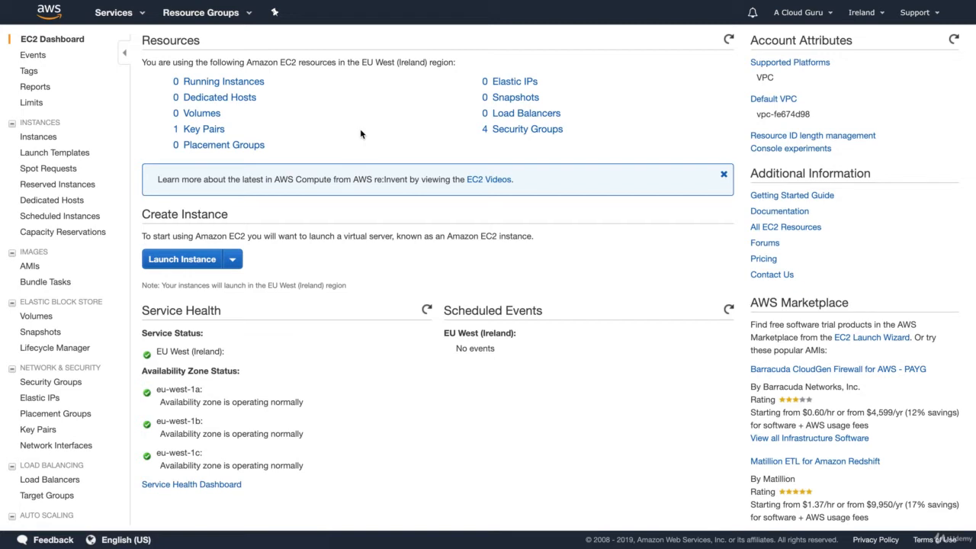
left_click(177, 260)
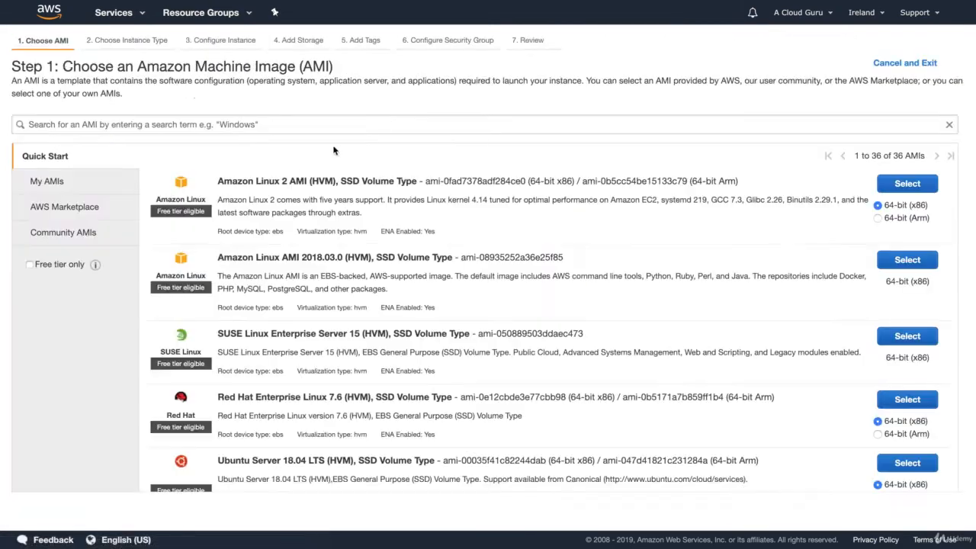
left_click(899, 185)
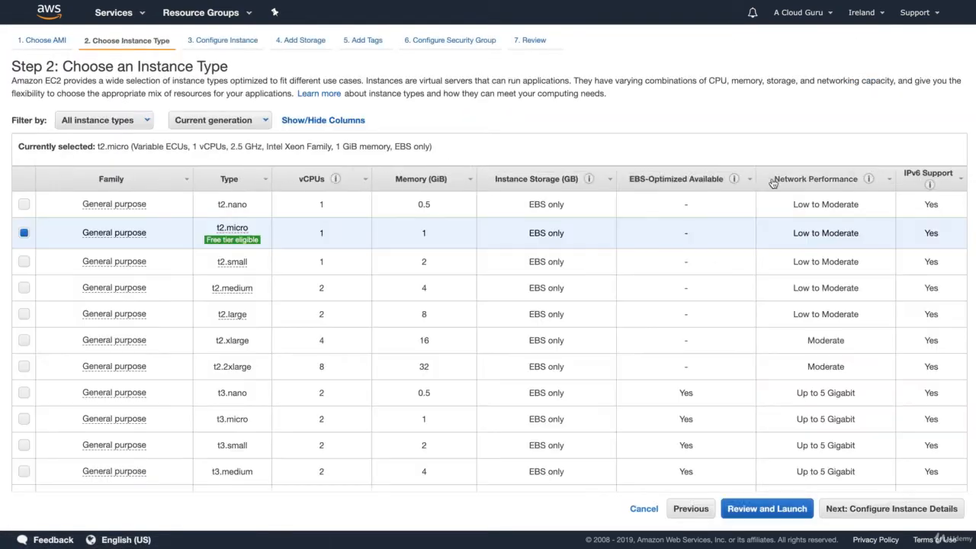
left_click(880, 505)
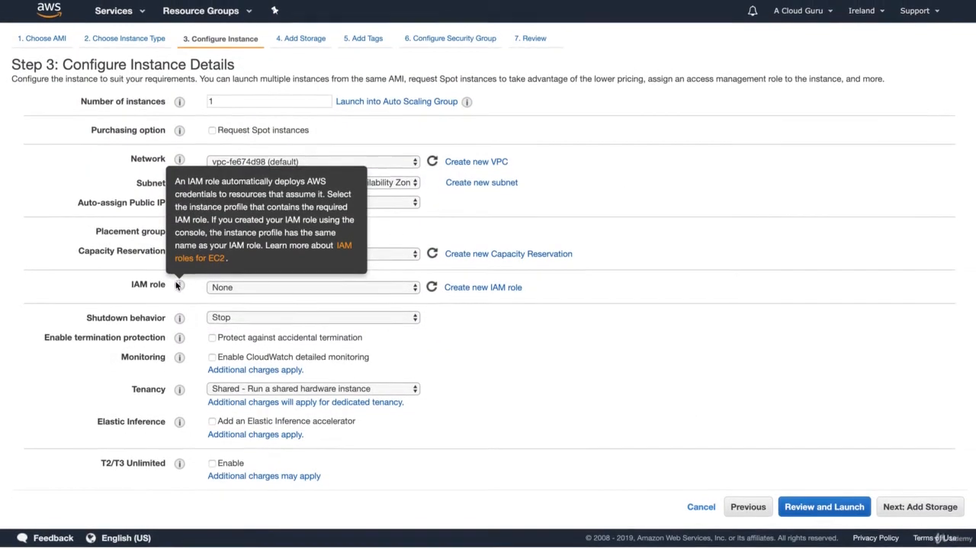
scroll(165, 458, "down", 1)
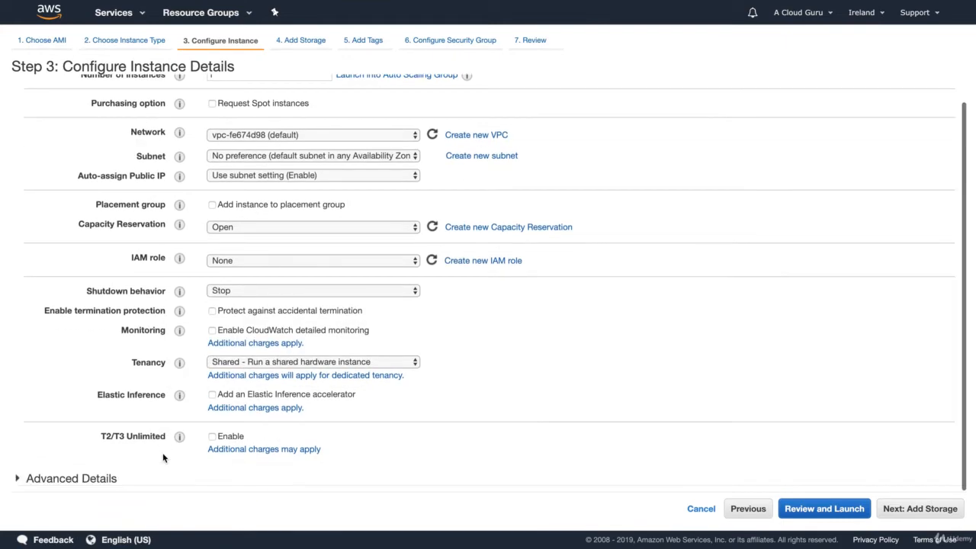
left_click(86, 479)
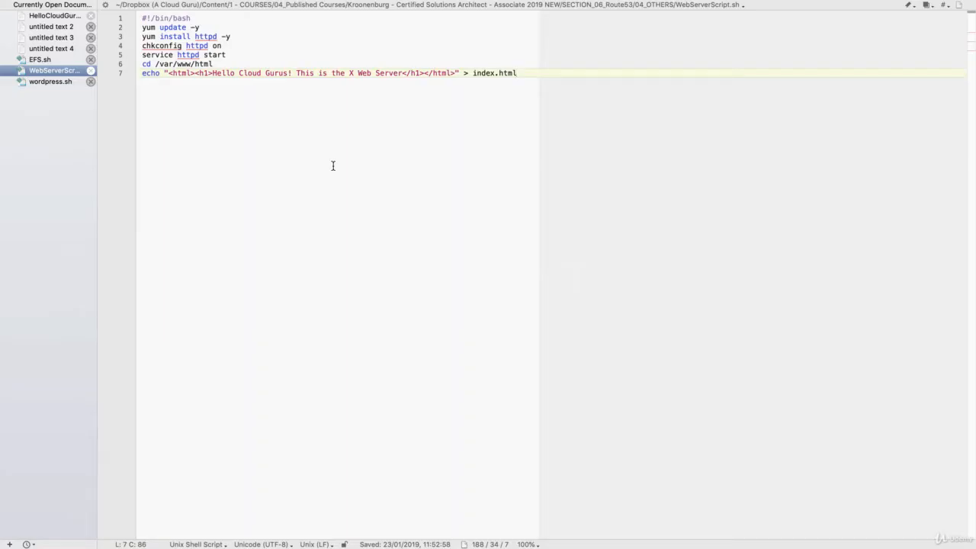
Read through WebServerScript.sh in the text editor line by line, from the bash header to the index.html echo command
left_click(164, 18)
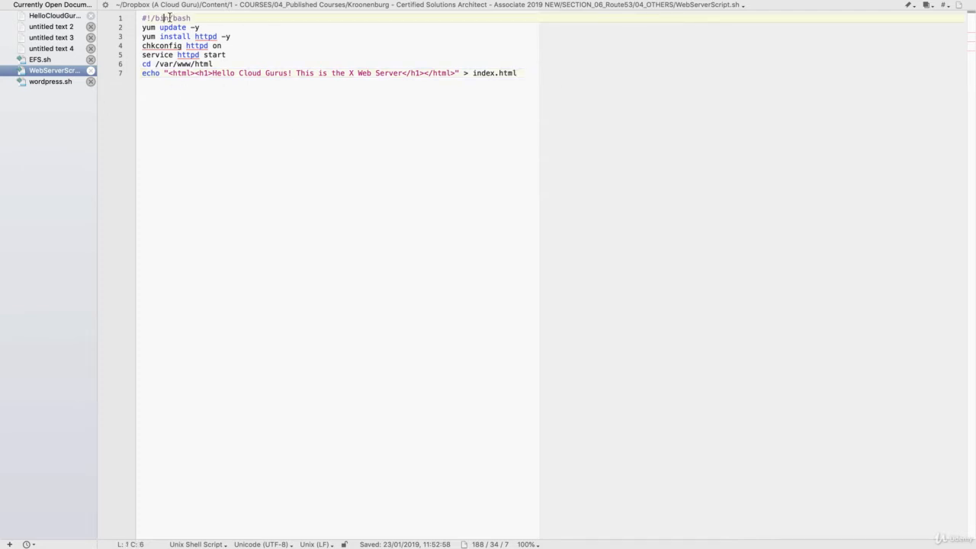
left_click(167, 27)
left_click(178, 36)
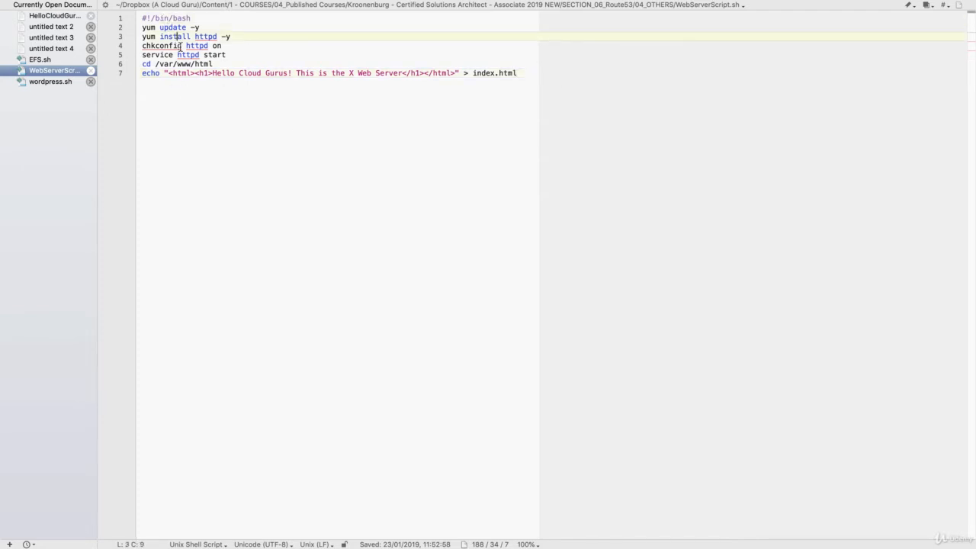
left_click(166, 46)
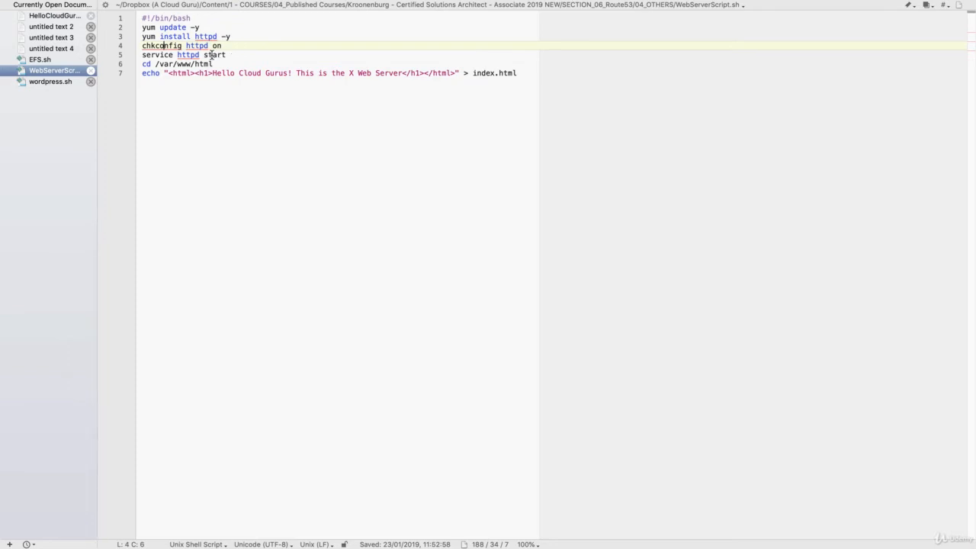
left_click(212, 55)
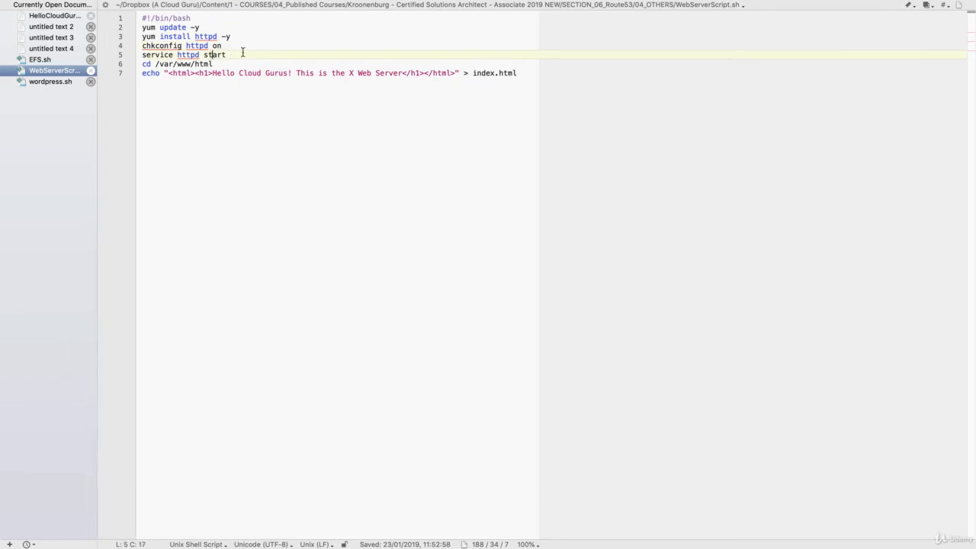
left_click(190, 65)
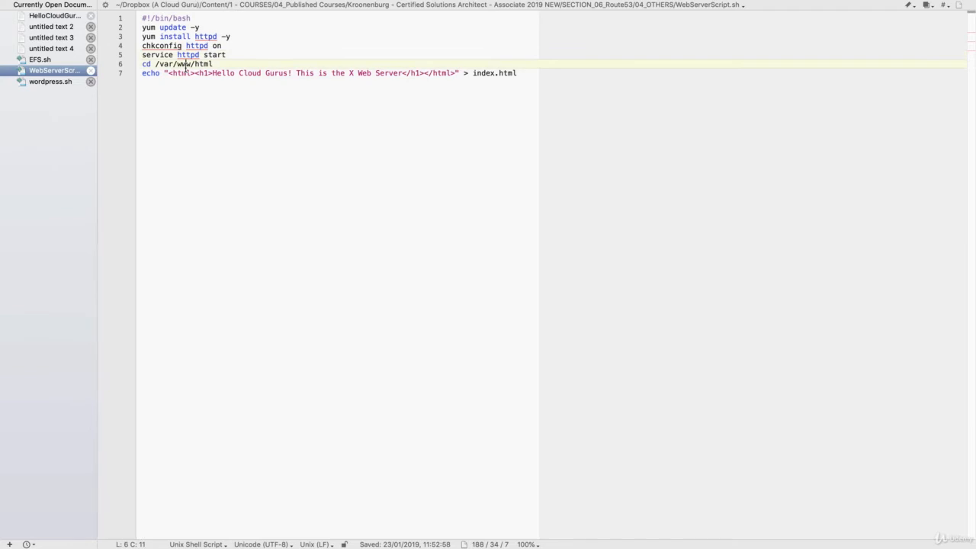
left_click(236, 72)
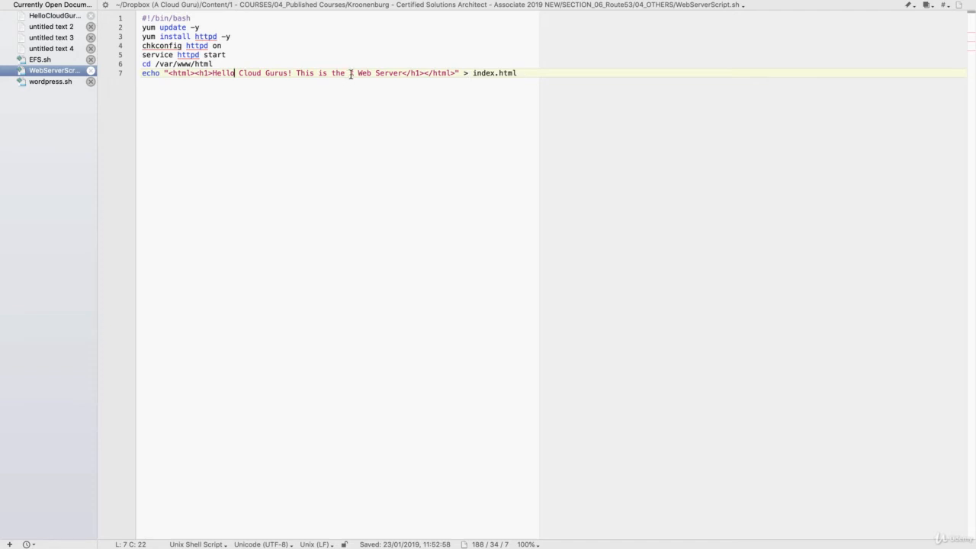
Copy the entire web server script into the EC2 instance's user data and replace the X in its greeting with Irish
left_click_drag(526, 72, 140, 17)
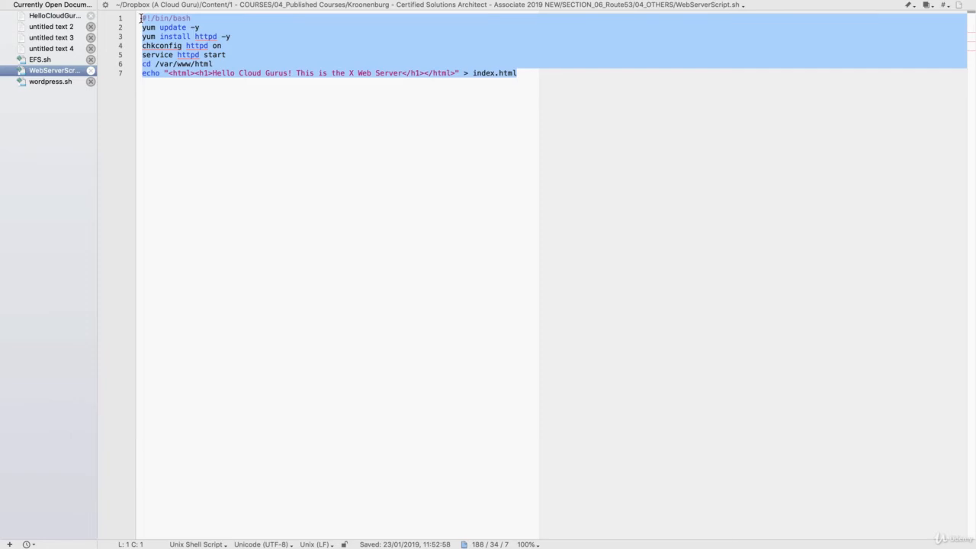
key("super+Tab")
left_click(239, 444)
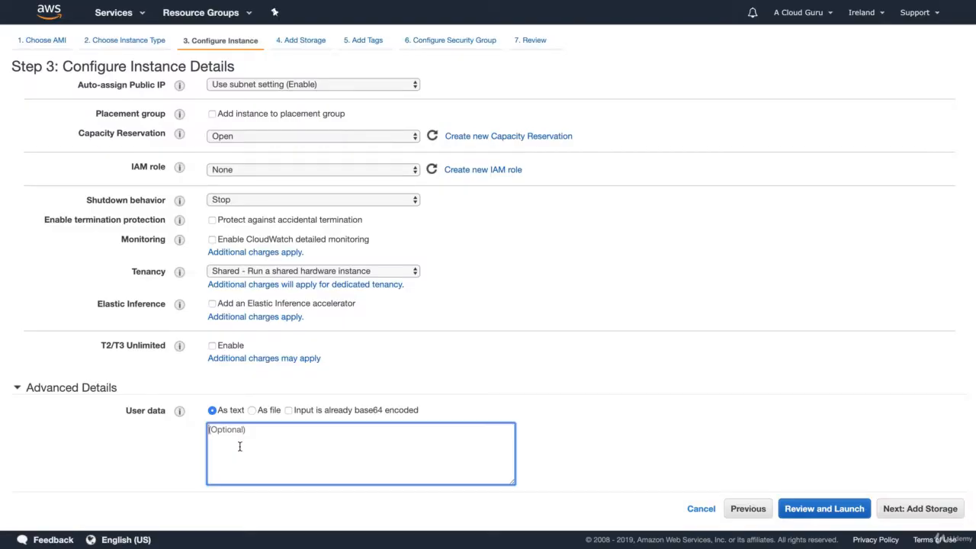
type("#!/bin/bash yum update -y yum install httpd -y chkconfig httpd on service httpd start cd /var/www/html echo \"<html><h1>Hello Cloud Gurus! This is the X Web Server</h1></html>\" > index.html")
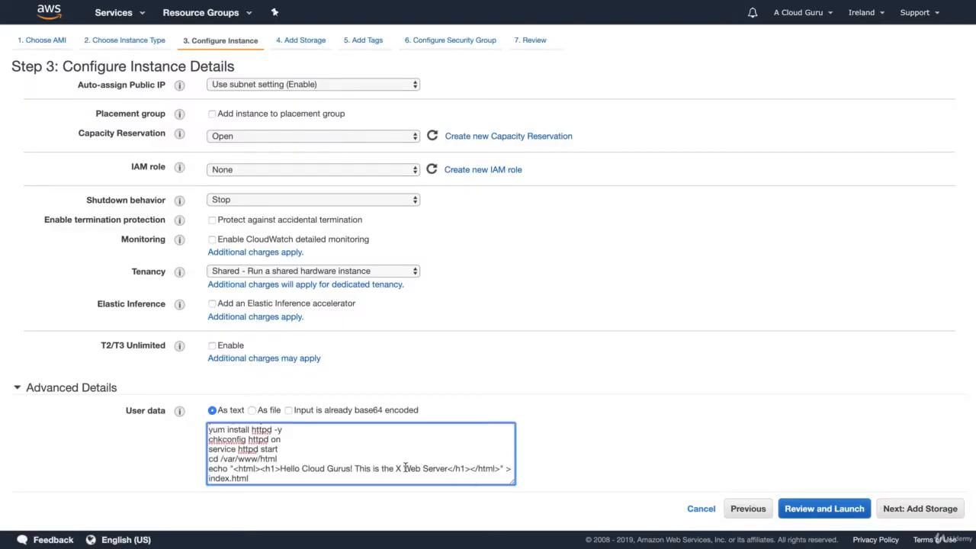
double_click(398, 468)
type("Irish")
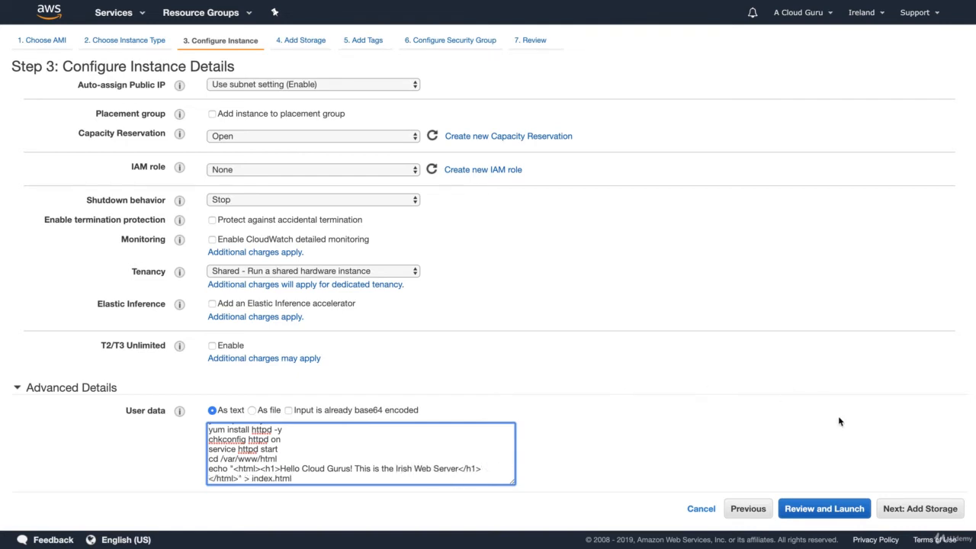
Keep the default storage without tags, assign the existing WebDMZ security group and proceed to the launch review
left_click(911, 507)
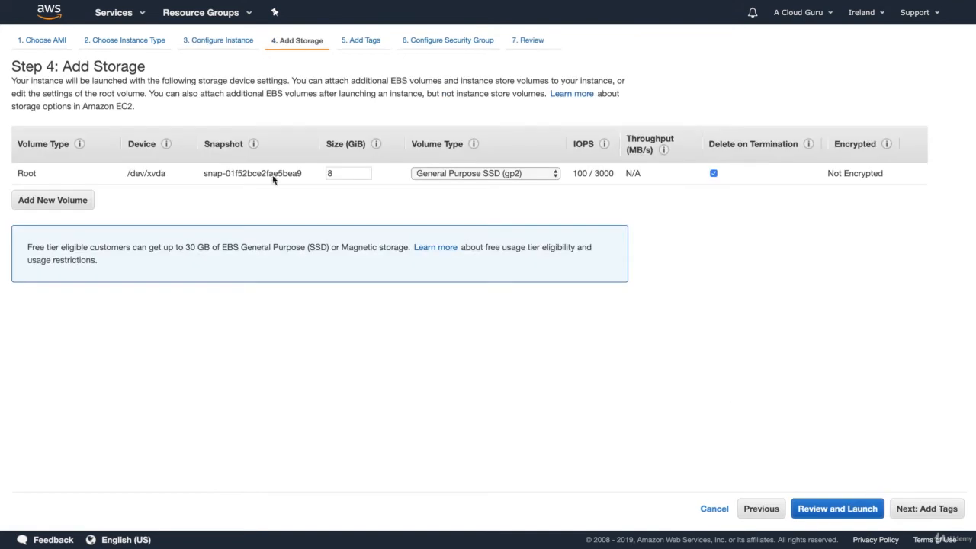
left_click(956, 518)
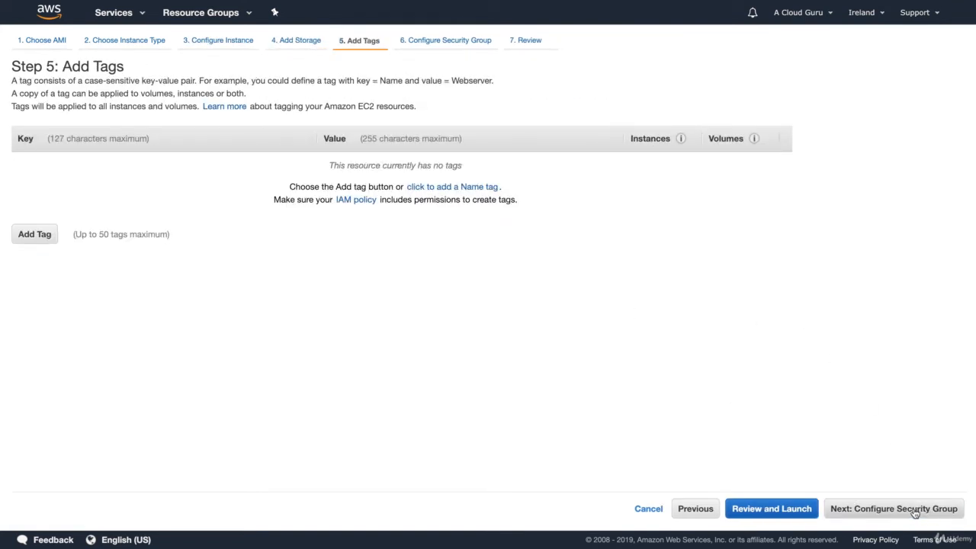
left_click(914, 510)
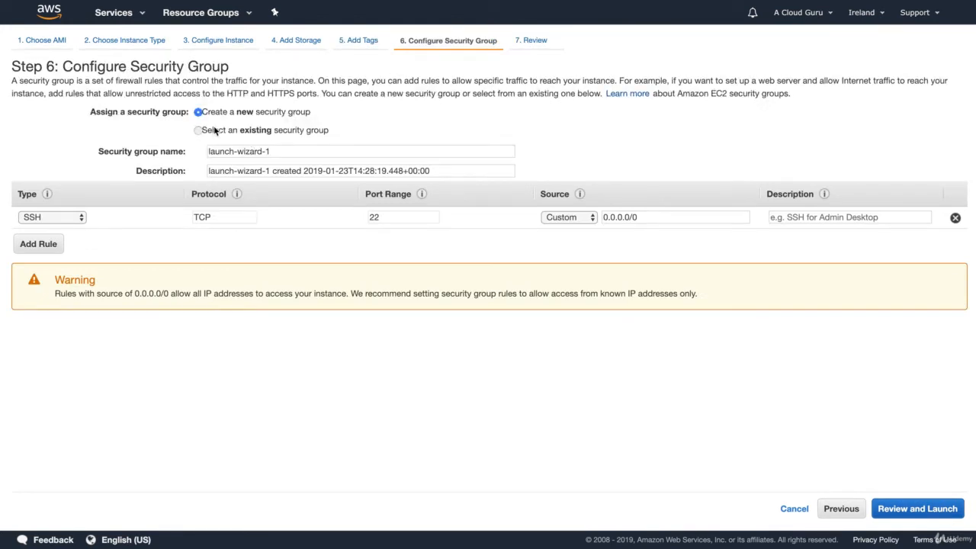
left_click(215, 131)
left_click(294, 231)
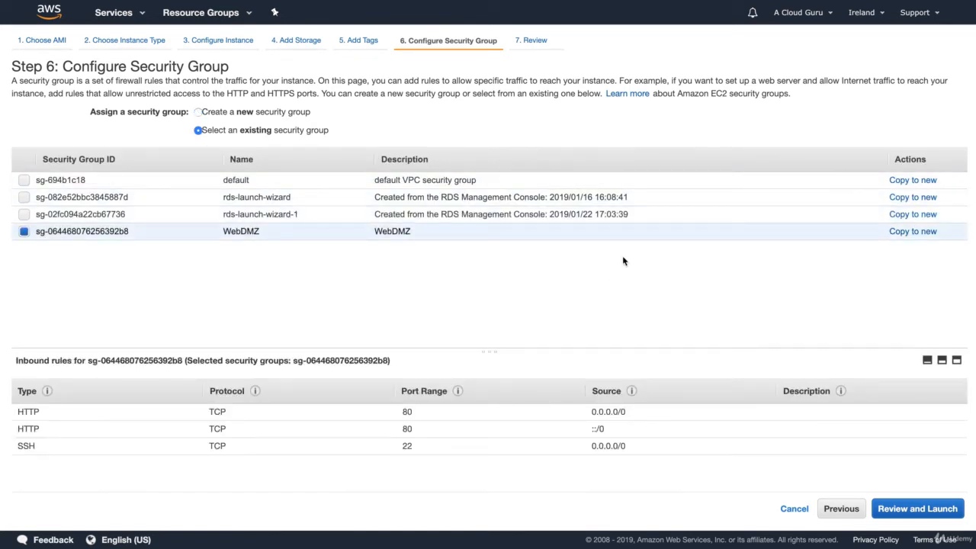
left_click(893, 509)
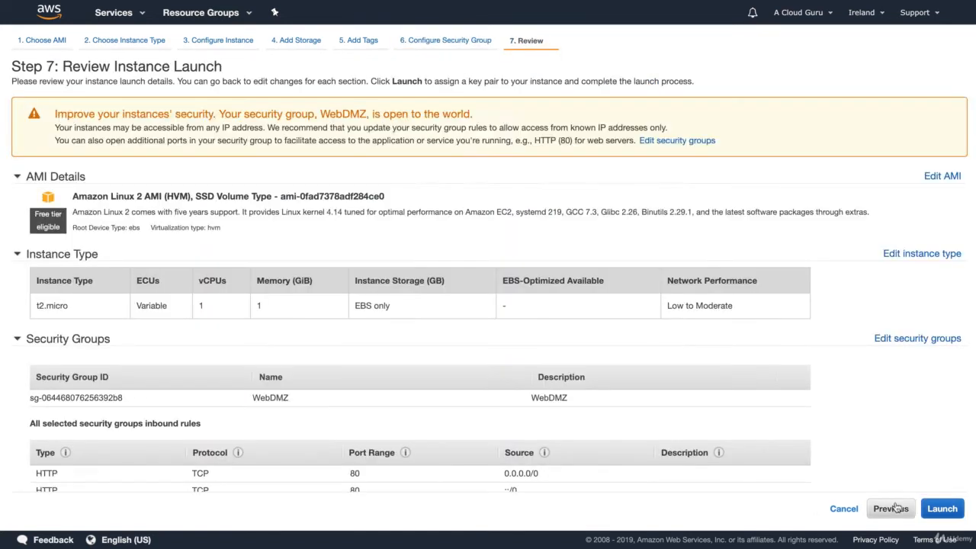
Launch the Irish instance with the existing London key pair, acknowledging access to its private key file
left_click(943, 510)
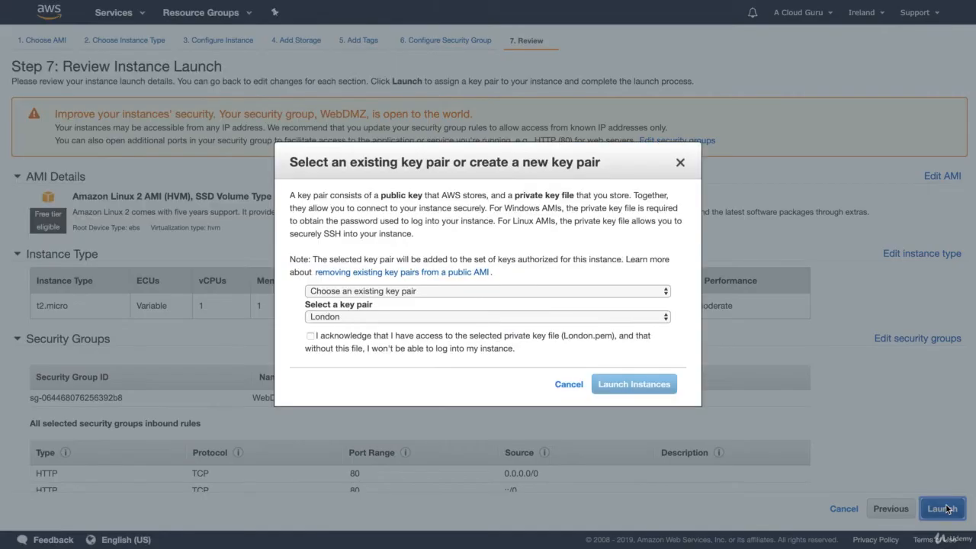
left_click(382, 337)
left_click(621, 385)
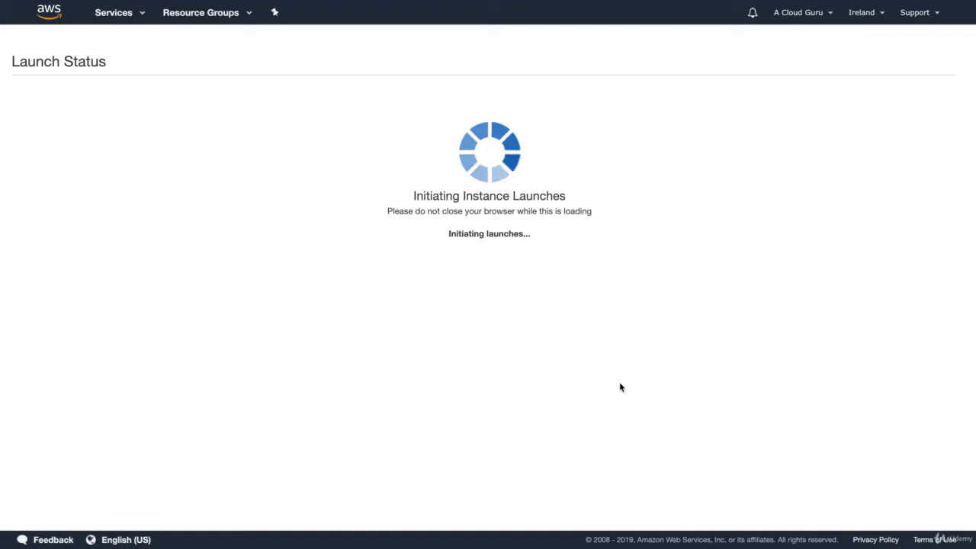
Switch the region to Asia Pacific (Sydney) and start an EC2 launch from the Amazon Linux 2 AMI with type t2.micro
left_click(872, 17)
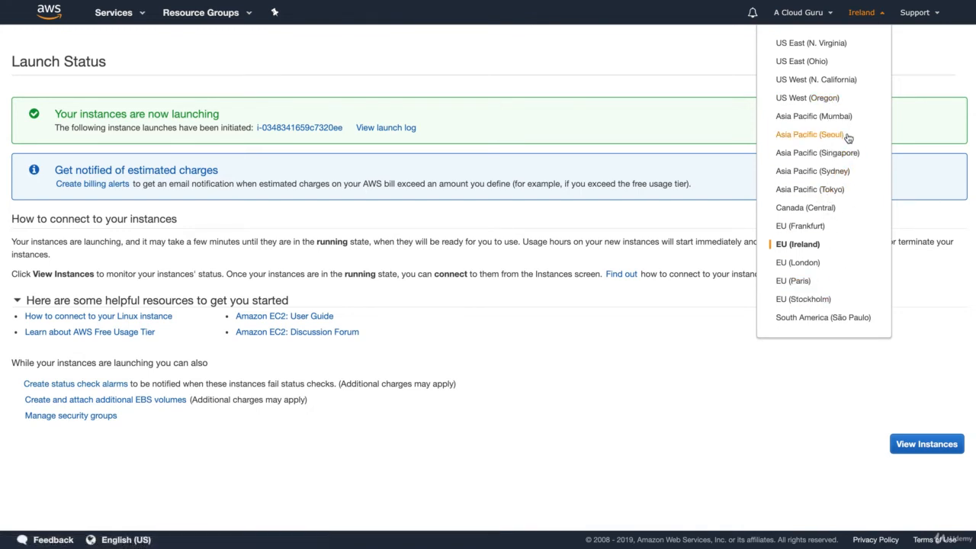
left_click(835, 189)
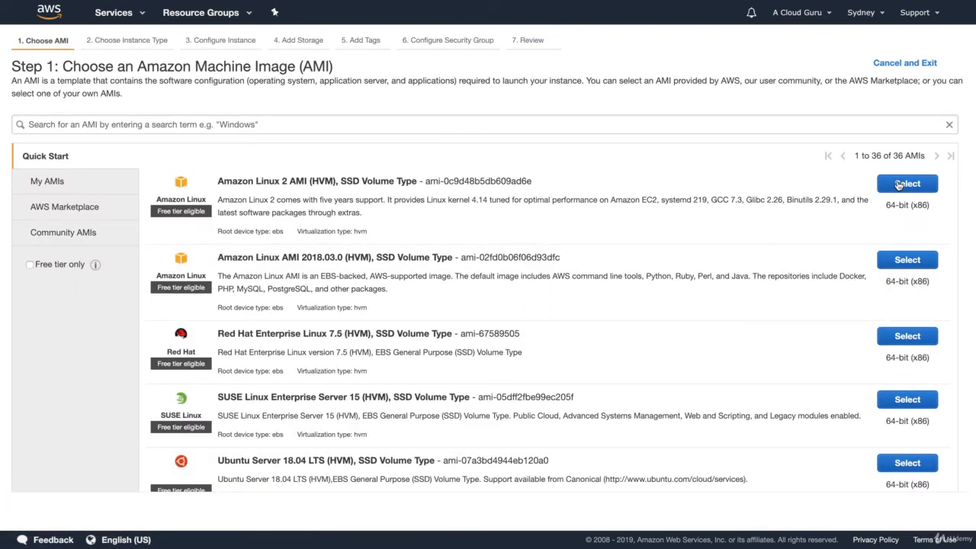
left_click(898, 185)
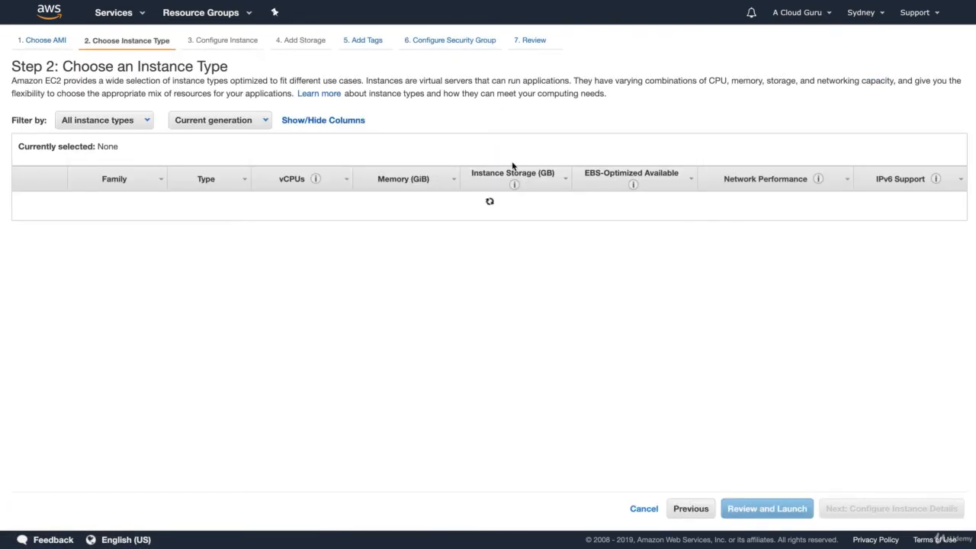
left_click(891, 508)
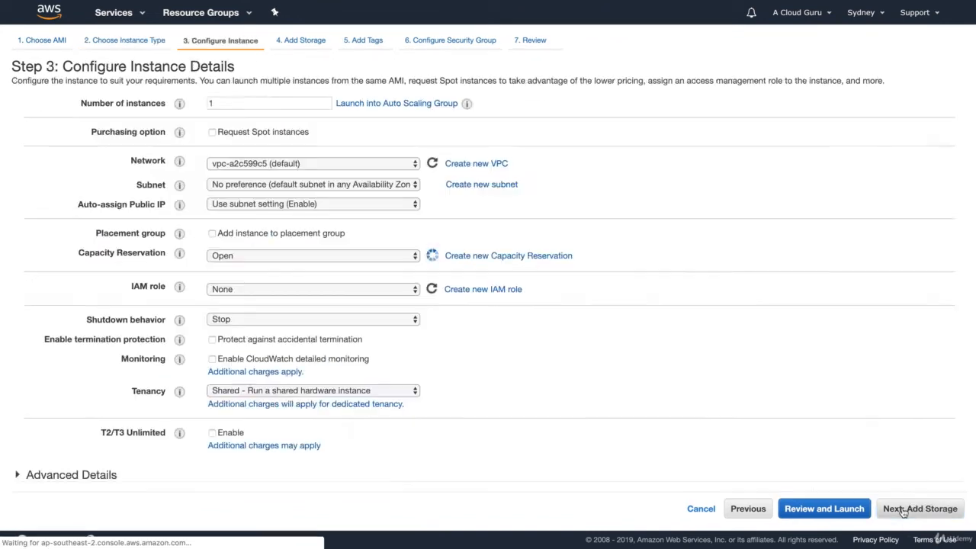
Paste the web server script into the instance's user data and replace the X in its greeting with Sydney
left_click(59, 481)
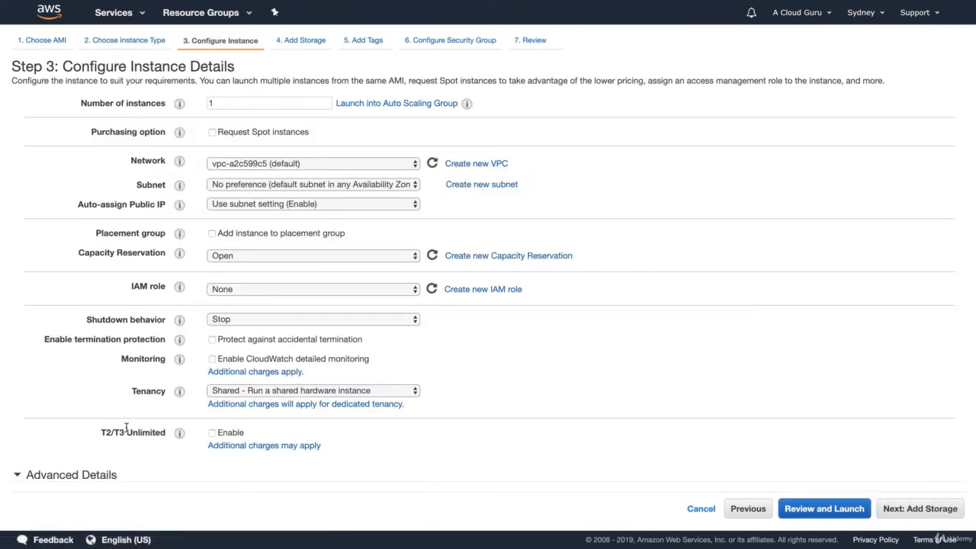
scroll(135, 430, "down", 2)
left_click(279, 449)
type("yum install httpd -y chkconfig httpd on service httpd start cd /var/www/html echo \"<html><h1>Hello Cloud Gurus! This is the Web Server</h1></html>\" > index.html")
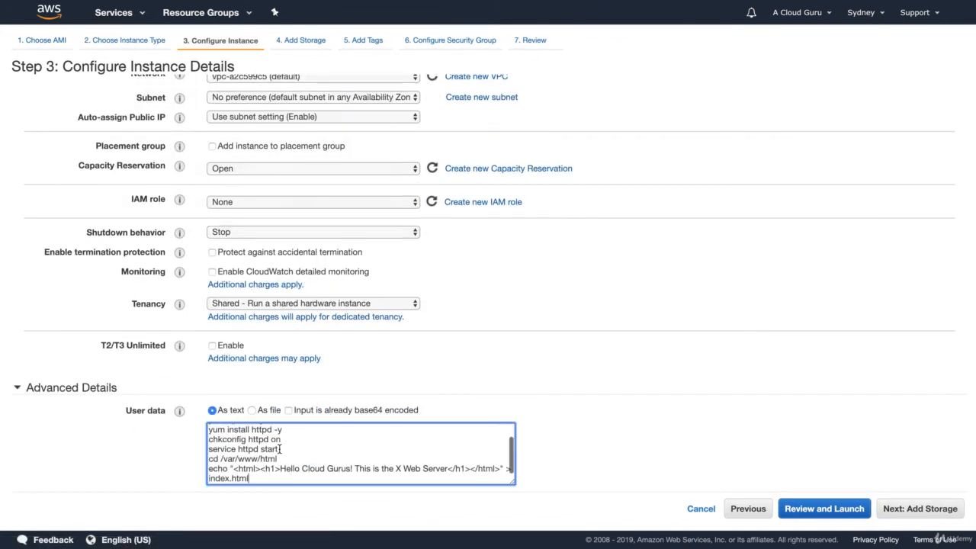
left_click(401, 467)
key("BackSpace")
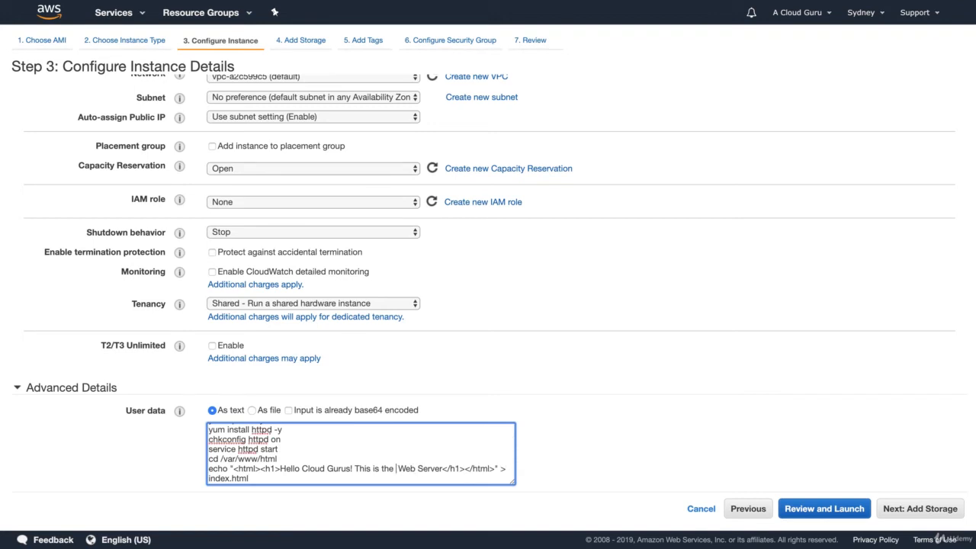
type("Sydney")
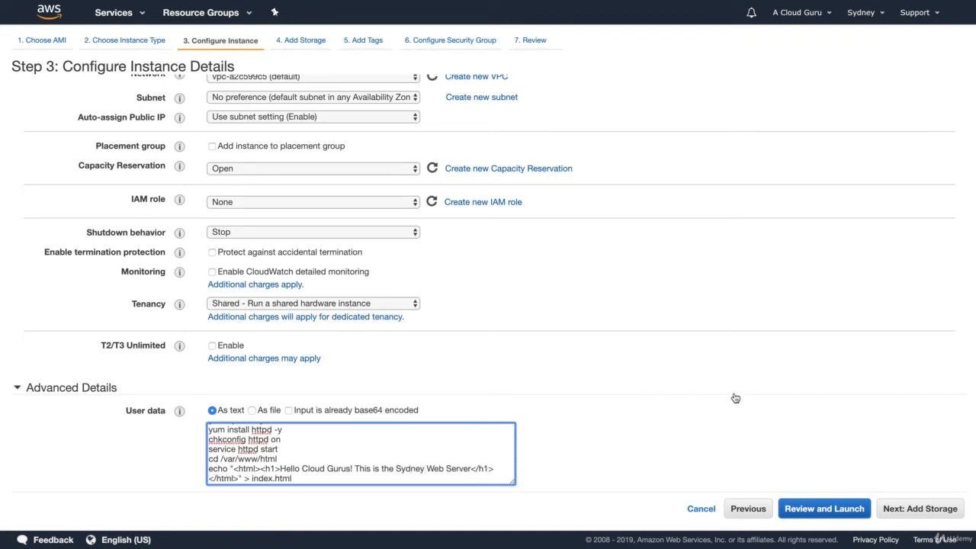
Keep the default storage without tags, and set the new security group's name and description to WebDMZ
left_click(930, 507)
left_click(930, 508)
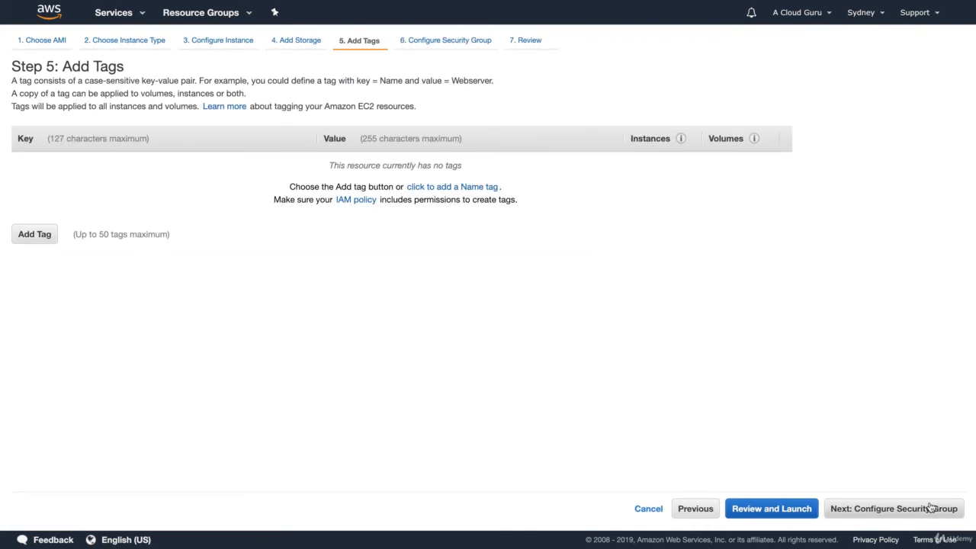
left_click(930, 508)
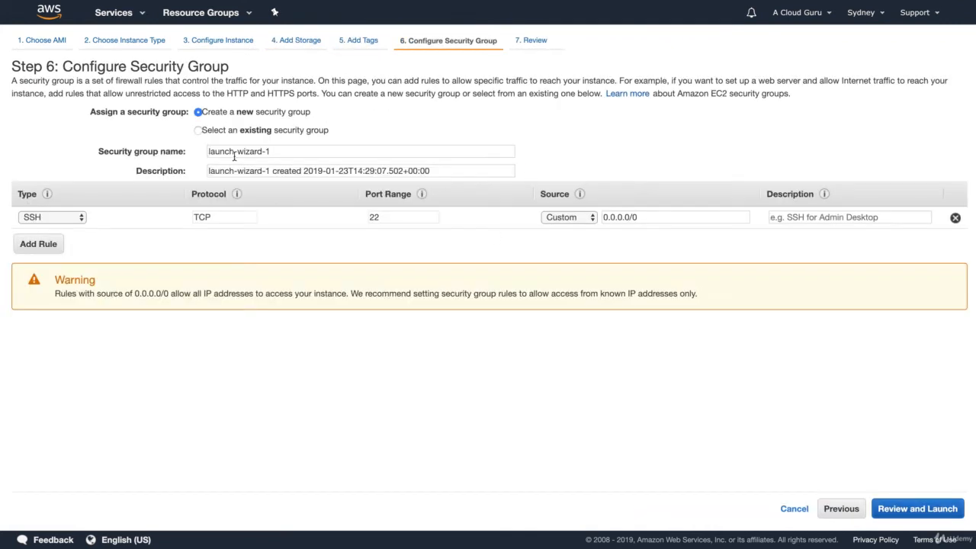
triple_click(259, 151)
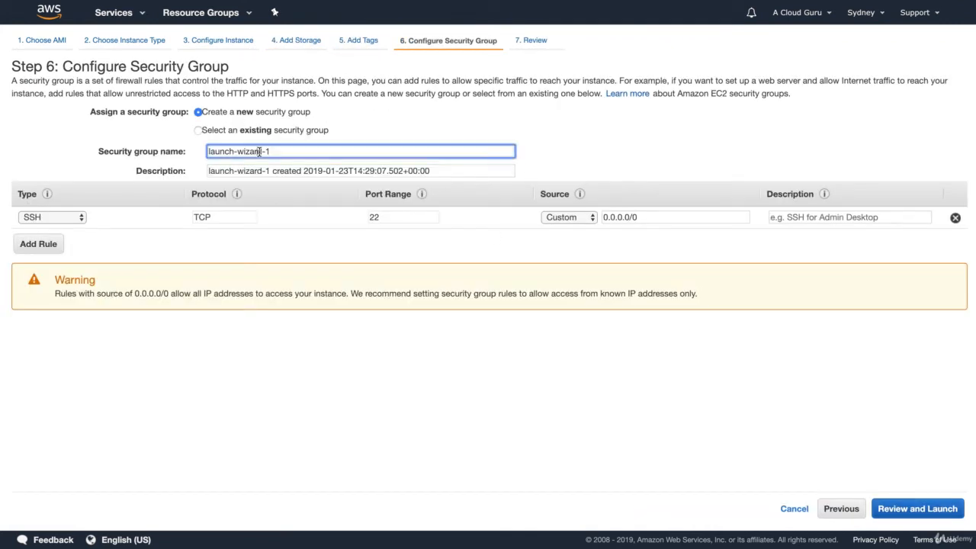
type("WebDMZ")
key("Tab")
type("We")
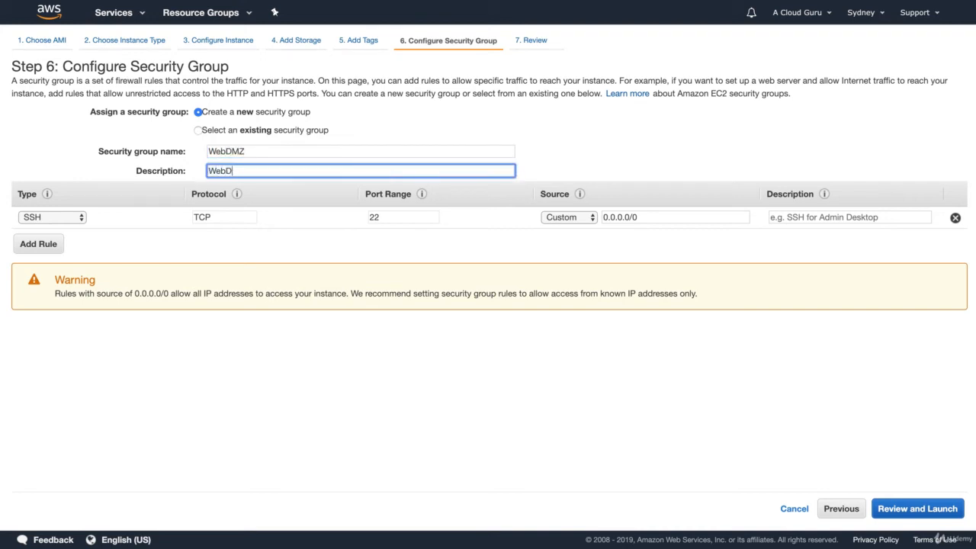
Add an HTTP rule on port 80 to the WebDMZ security group and proceed to the launch review
left_click(58, 242)
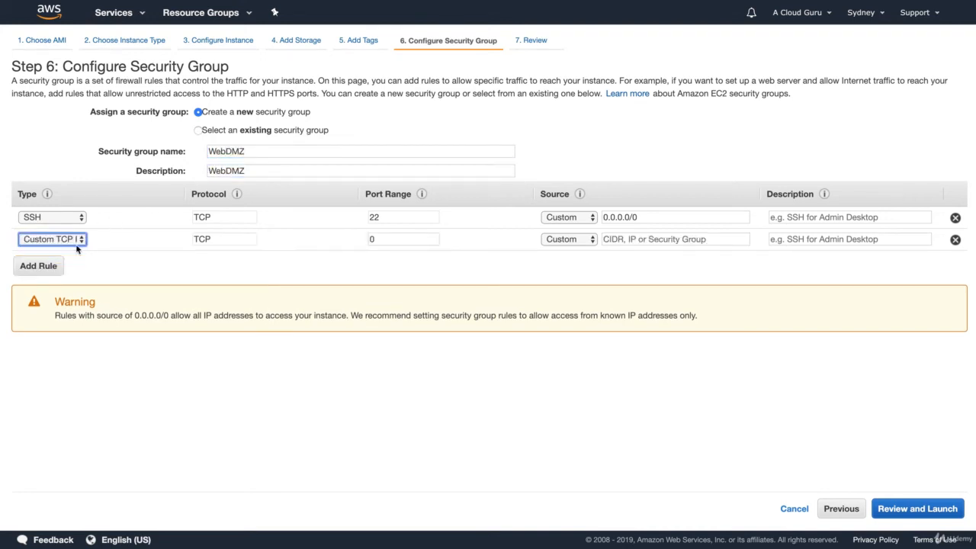
left_click(65, 240)
left_click(46, 401)
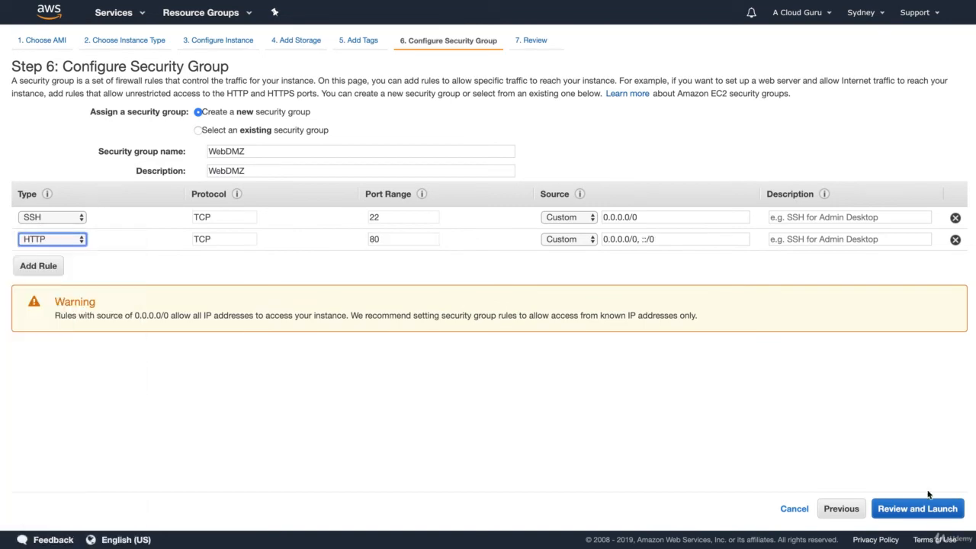
left_click(919, 509)
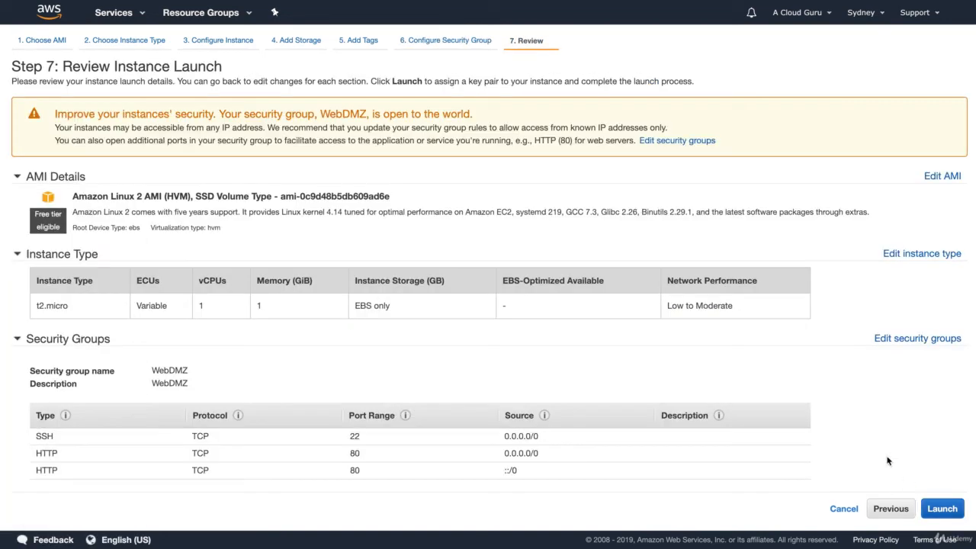
Create and download a new key pair named MySydneyKey, and launch the Sydney instance with it
left_click(944, 510)
left_click(445, 289)
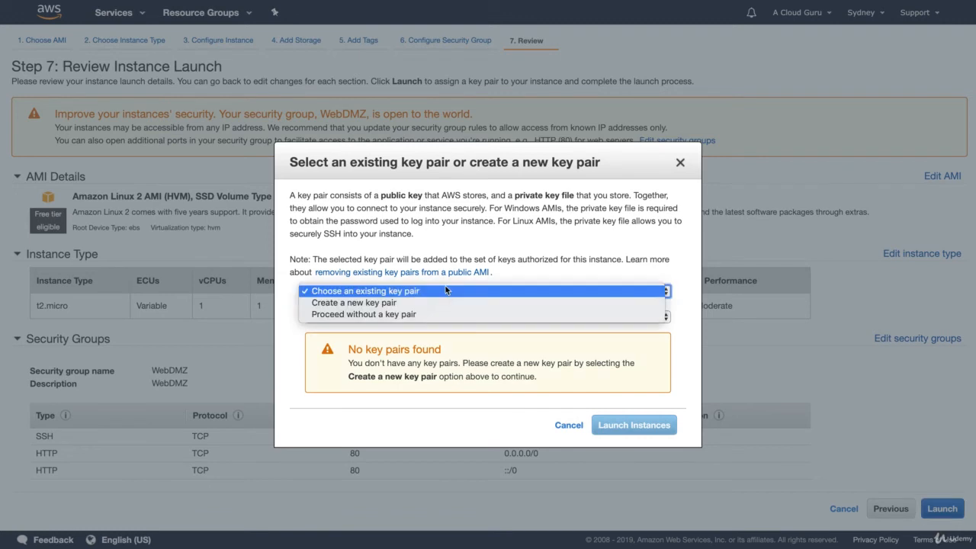
left_click(418, 303)
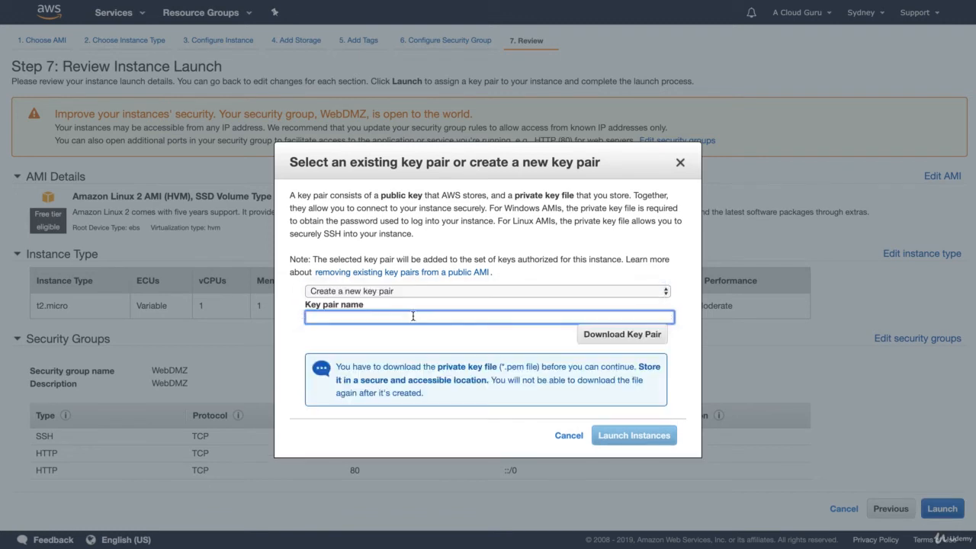
type("MySydneyKey")
left_click(598, 335)
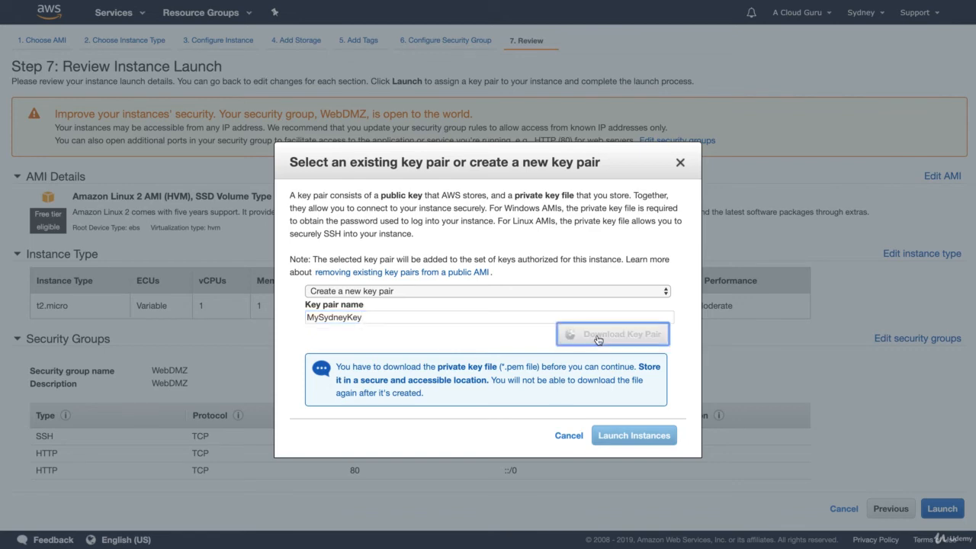
left_click(630, 438)
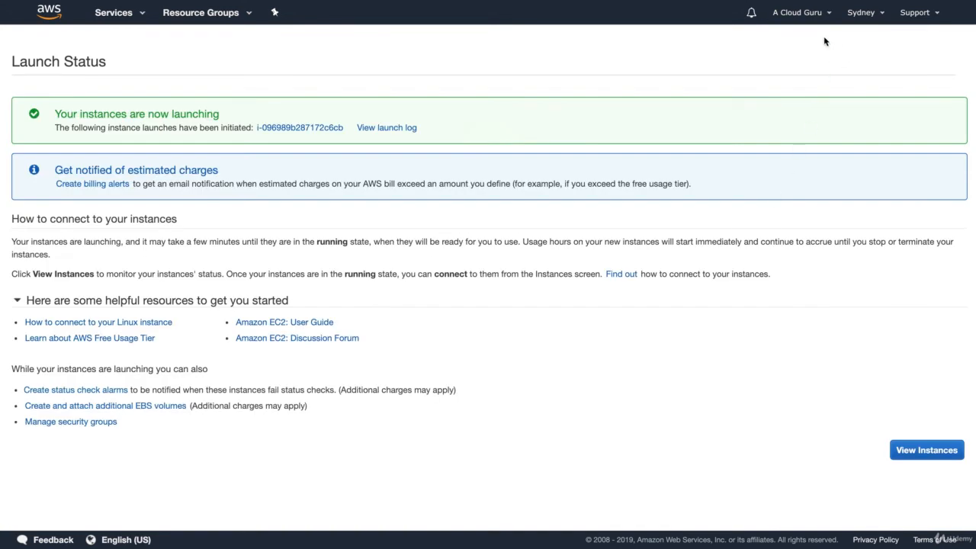
Switch the region to US East (Ohio) and start an EC2 launch from the first listed AMI with the default instance type
left_click(865, 17)
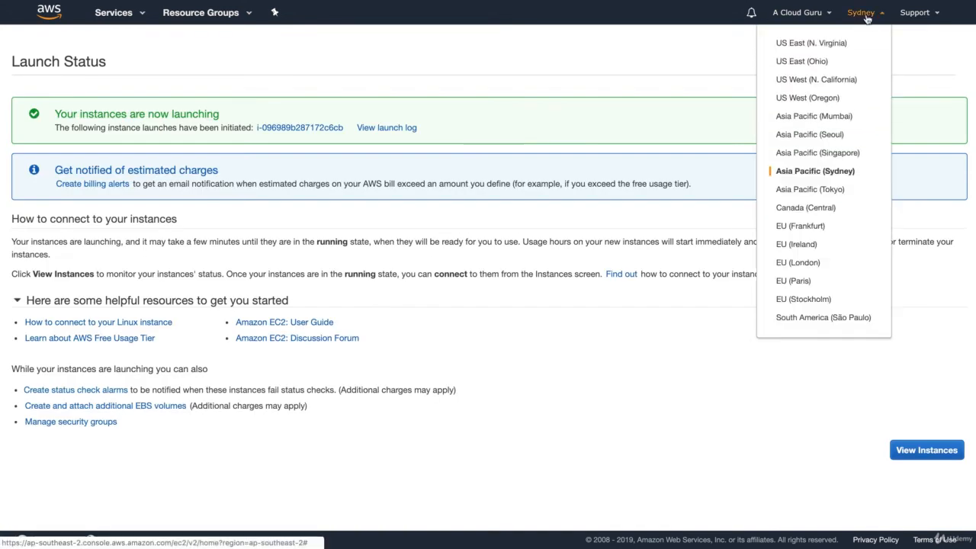
left_click(815, 63)
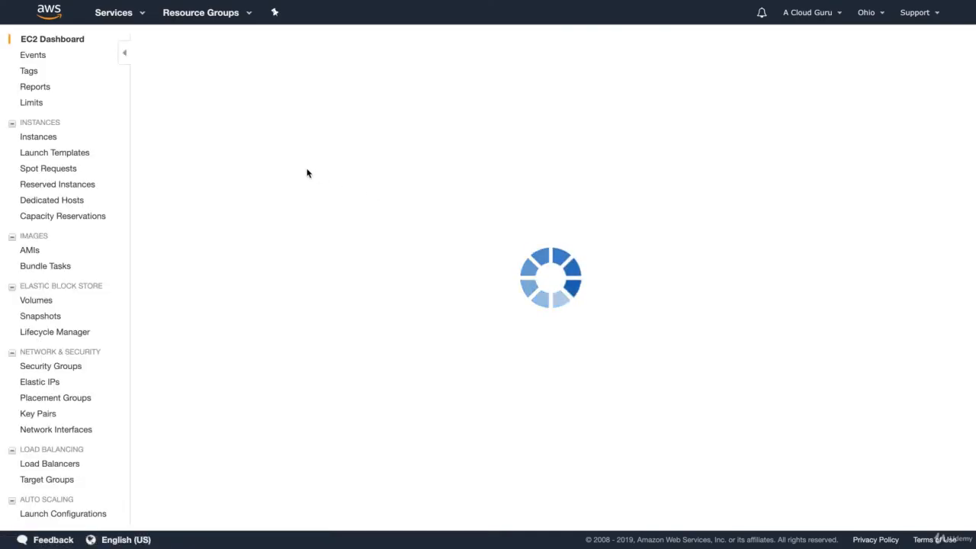
left_click(929, 185)
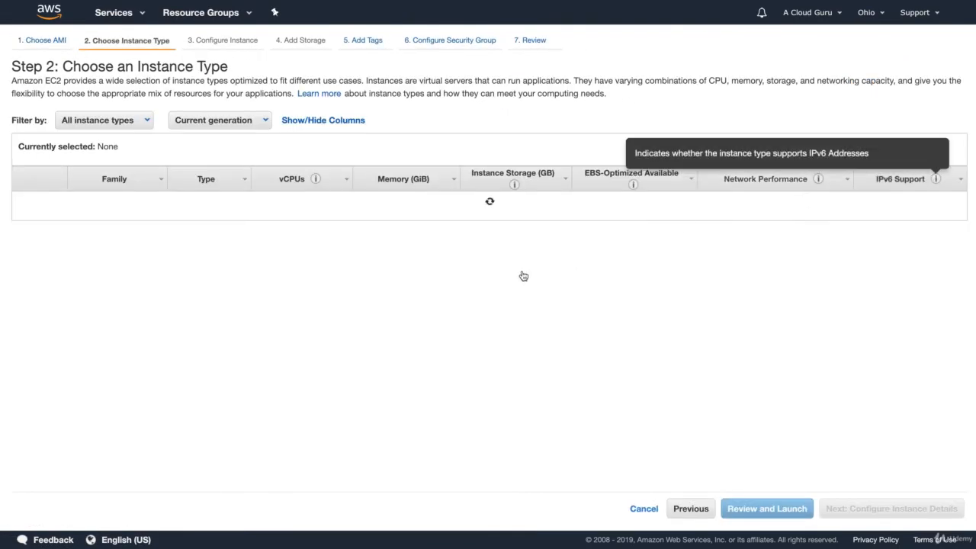
left_click(884, 508)
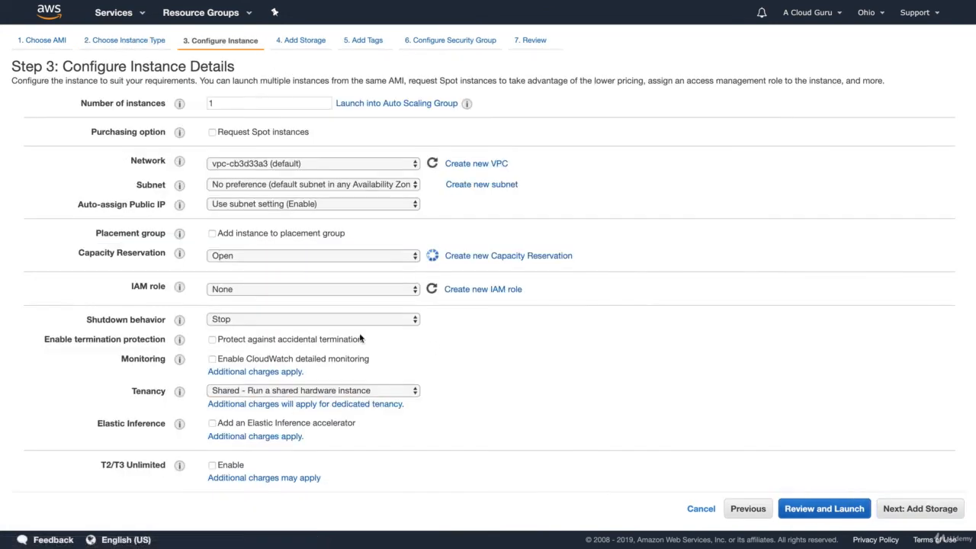
Paste the web server script into the instance's user data and replace the X in its greeting with Ohio
scroll(84, 366, "down", 1)
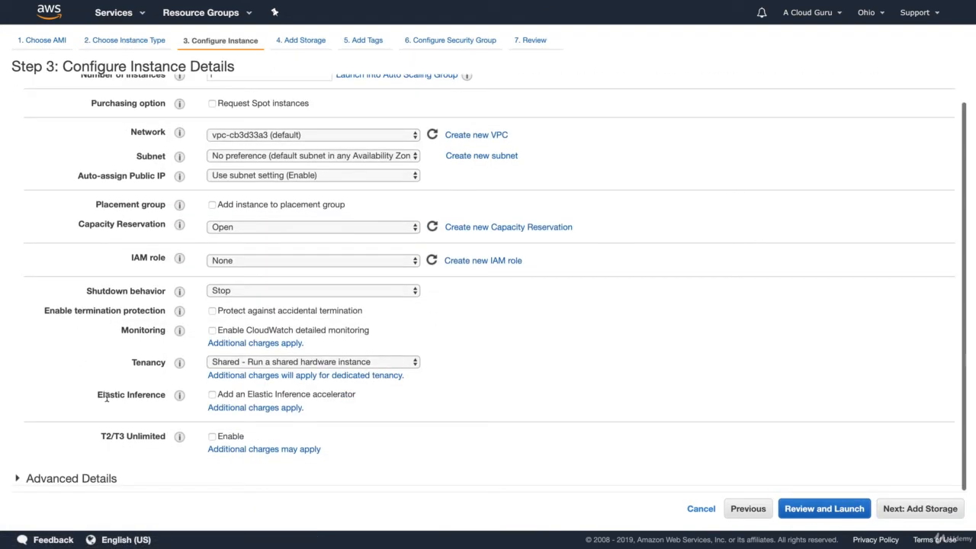
scroll(169, 452, "down", 2)
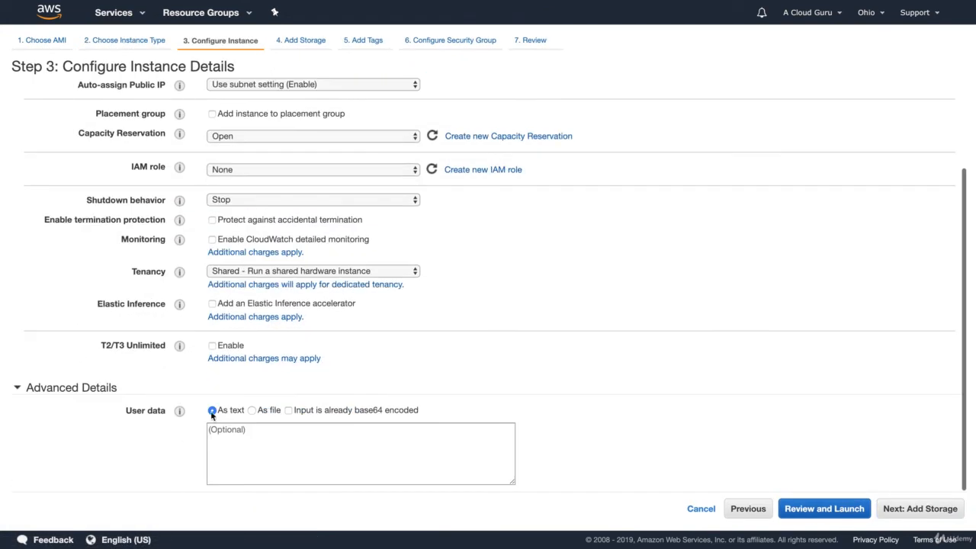
left_click(264, 438)
key("ctrl+v")
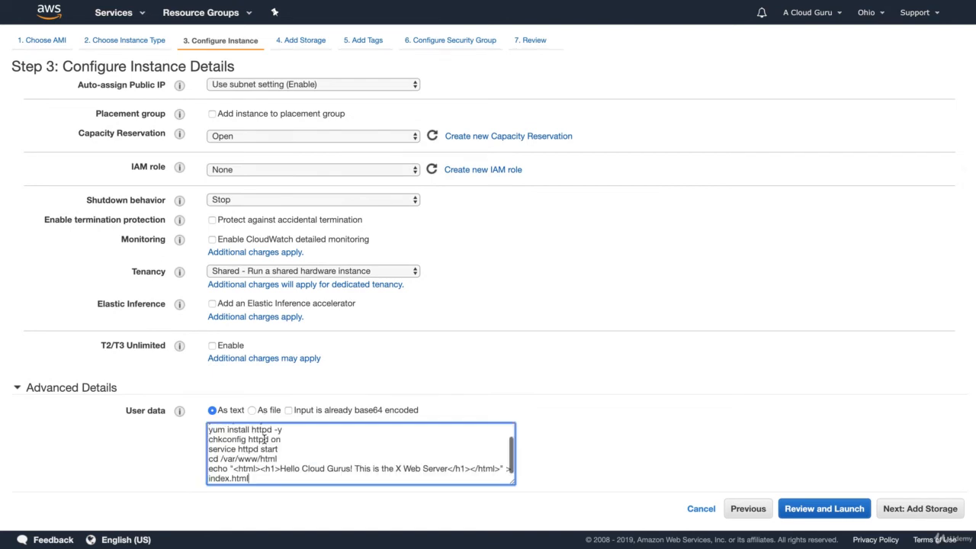
left_click(402, 468)
key("BackSpace")
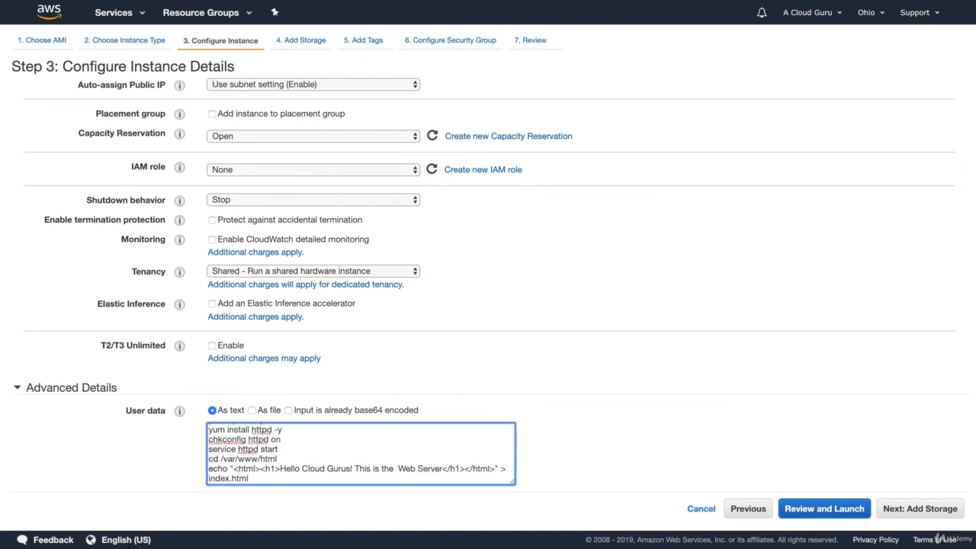
type("Ohio")
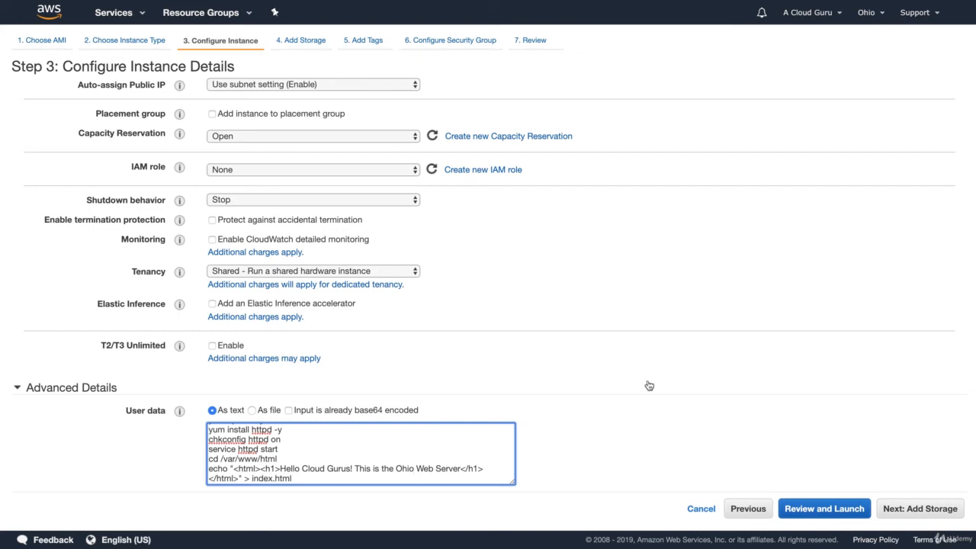
Leave storage and tags at their defaults, and give the Ohio instance's new security group the name and description WebDMZ
left_click(949, 509)
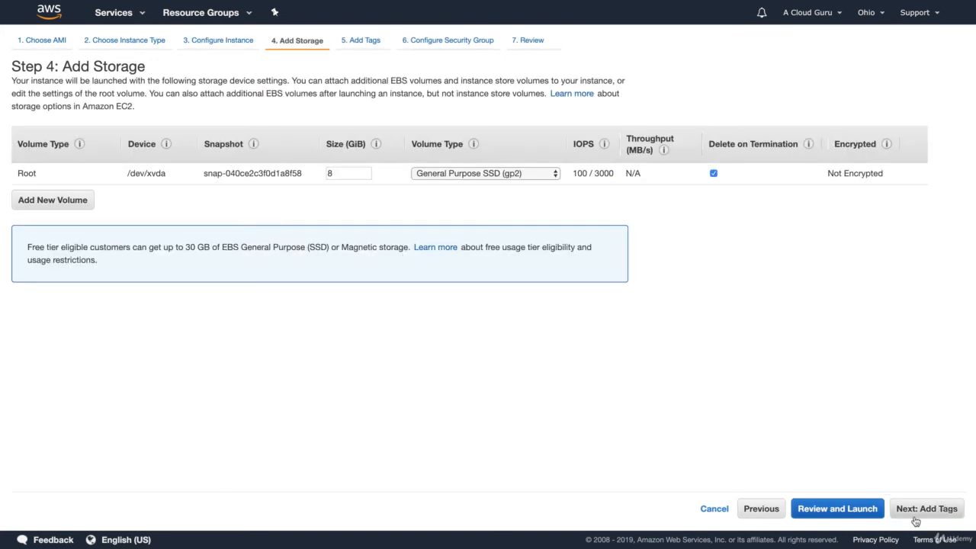
left_click(929, 509)
left_click(930, 510)
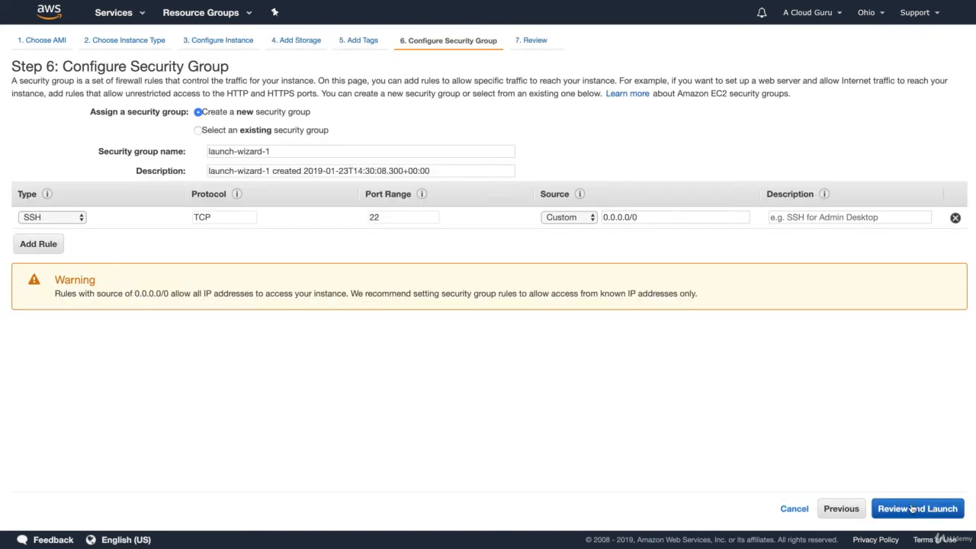
left_click(268, 151)
left_click_drag(268, 151, 207, 151)
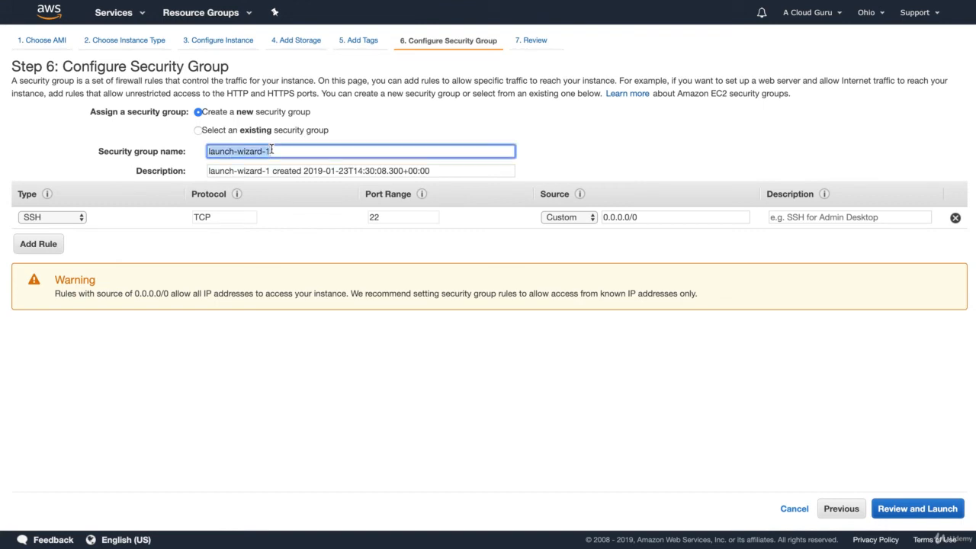
type("WEbDMZ")
key("Tab")
type("We")
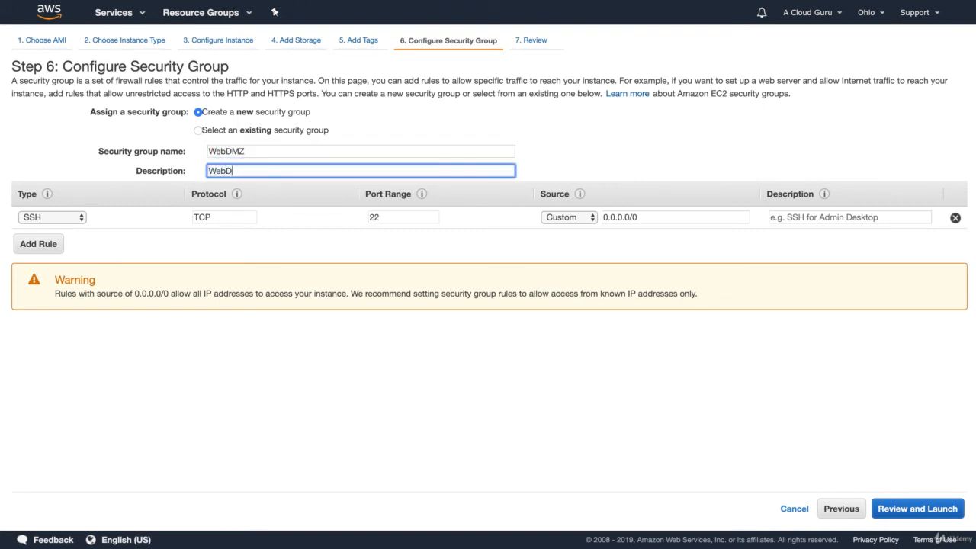
Add an HTTP rule for port 80, open to all addresses, to the Ohio instance's WebDMZ security group
left_click(31, 245)
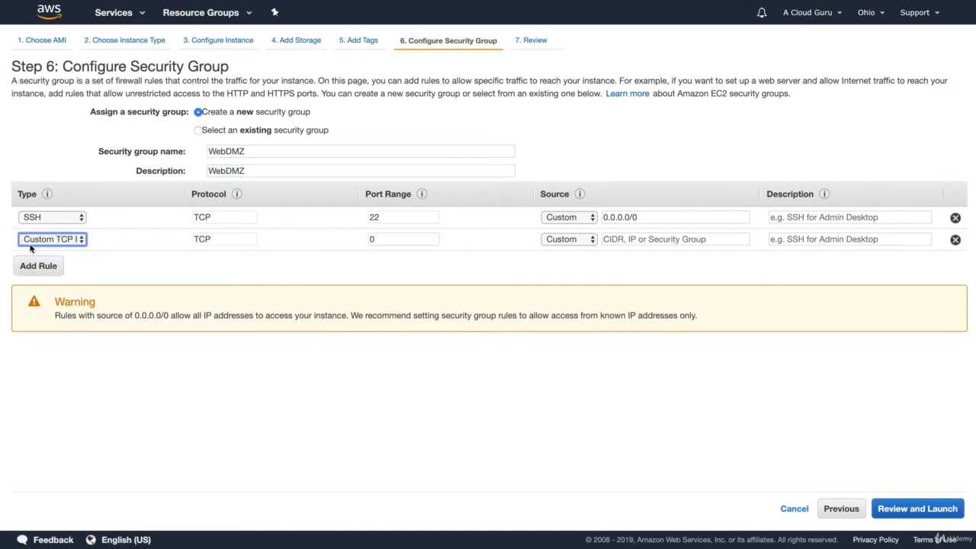
left_click(52, 240)
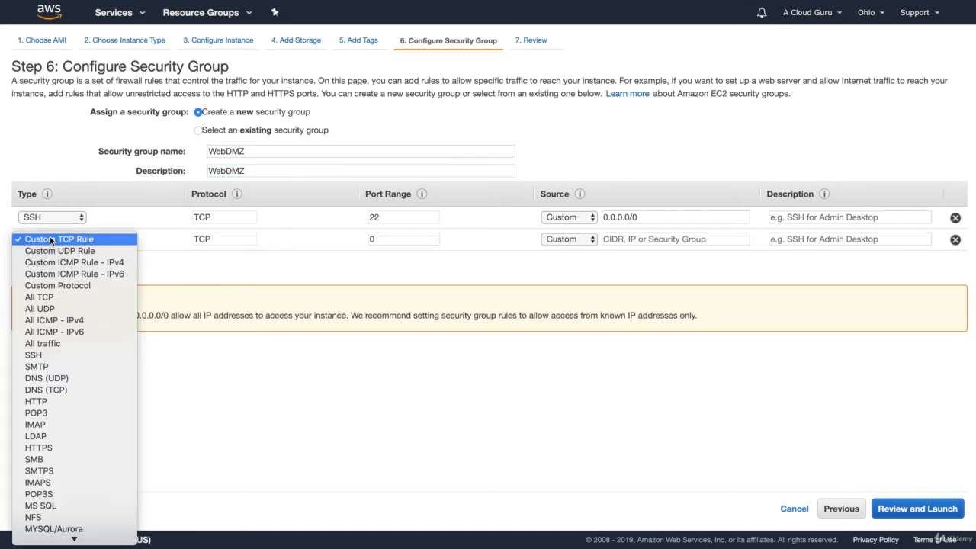
left_click(53, 400)
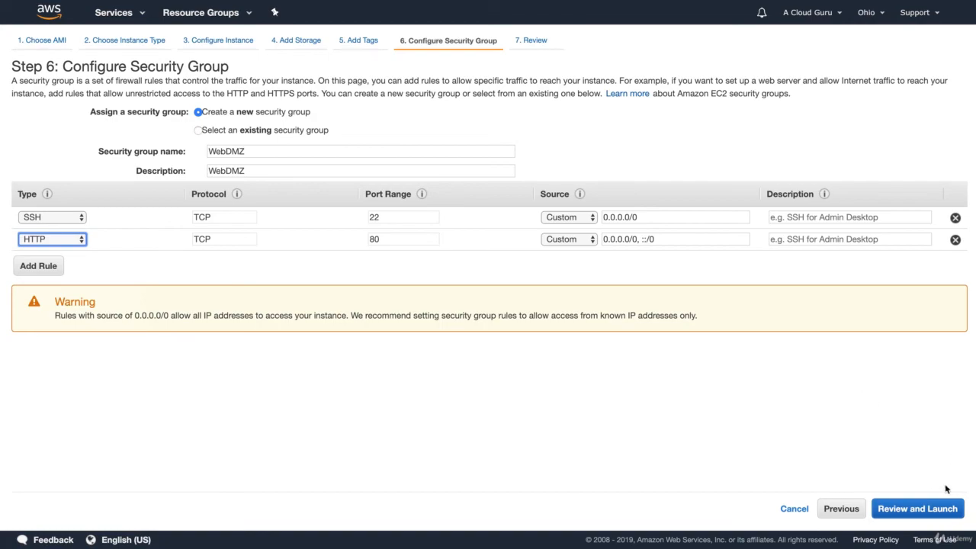
Review the Ohio instance and launch it with a newly created and downloaded key pair, and open the instances list
left_click(930, 507)
left_click(930, 507)
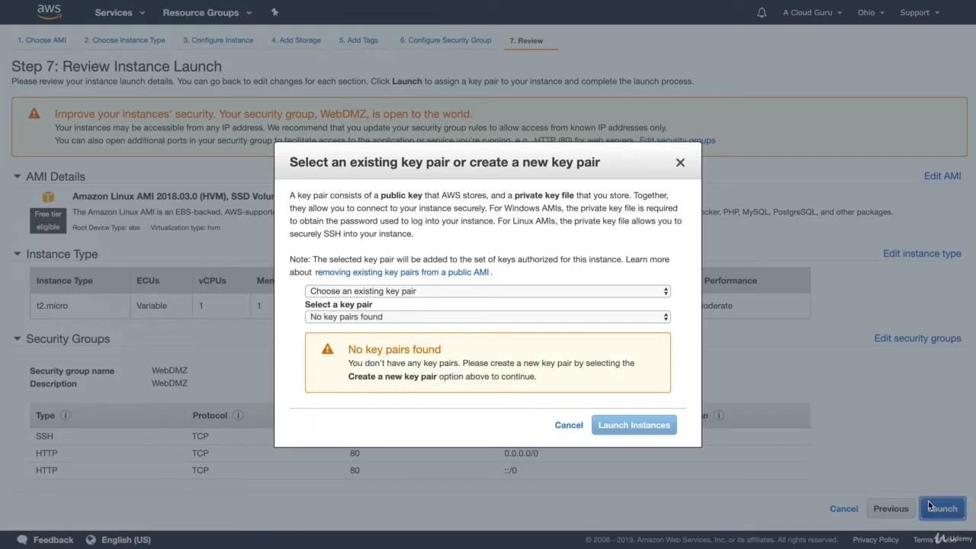
left_click(424, 290)
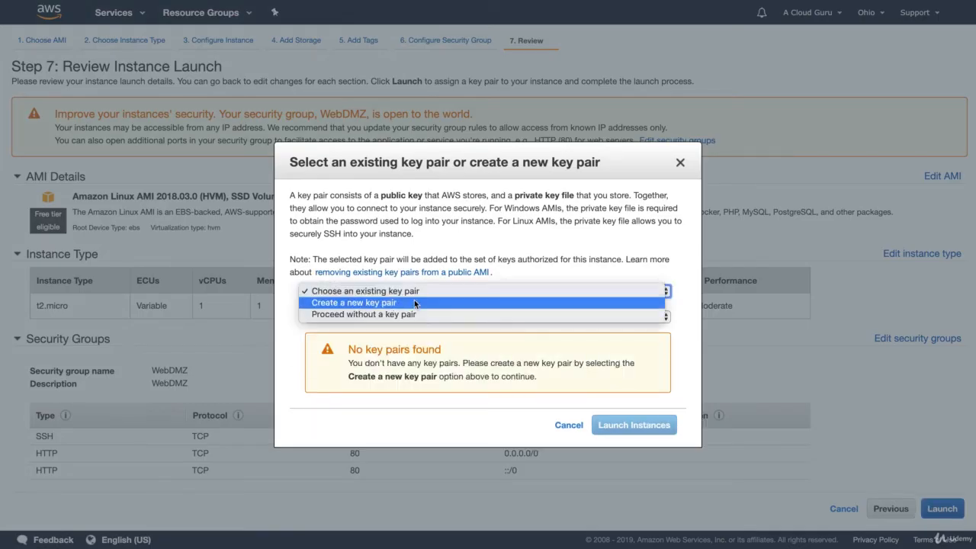
left_click(416, 303)
type("My")
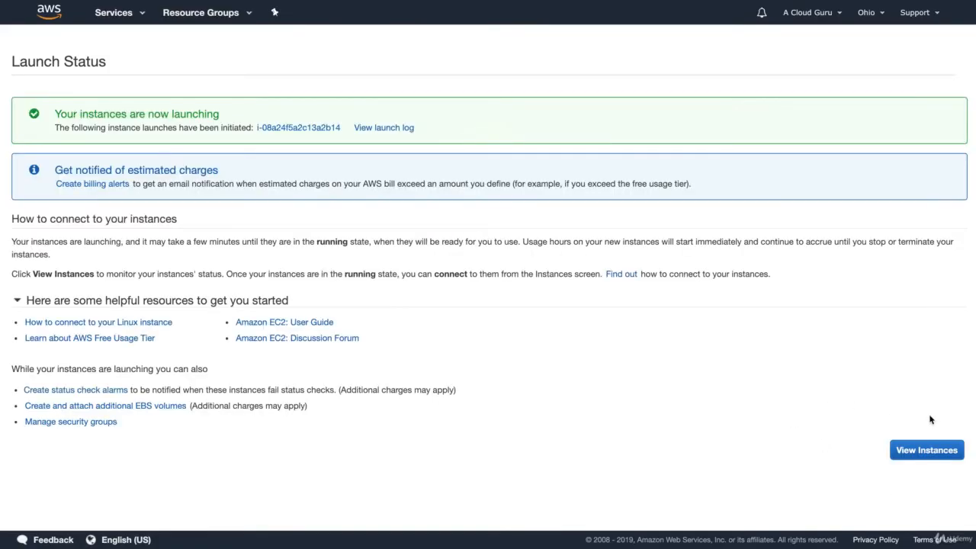
left_click(929, 450)
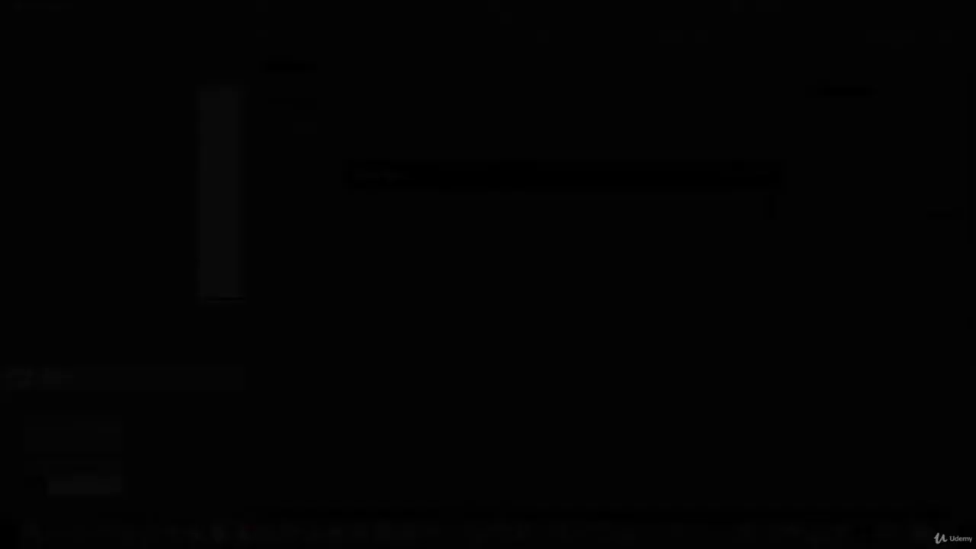